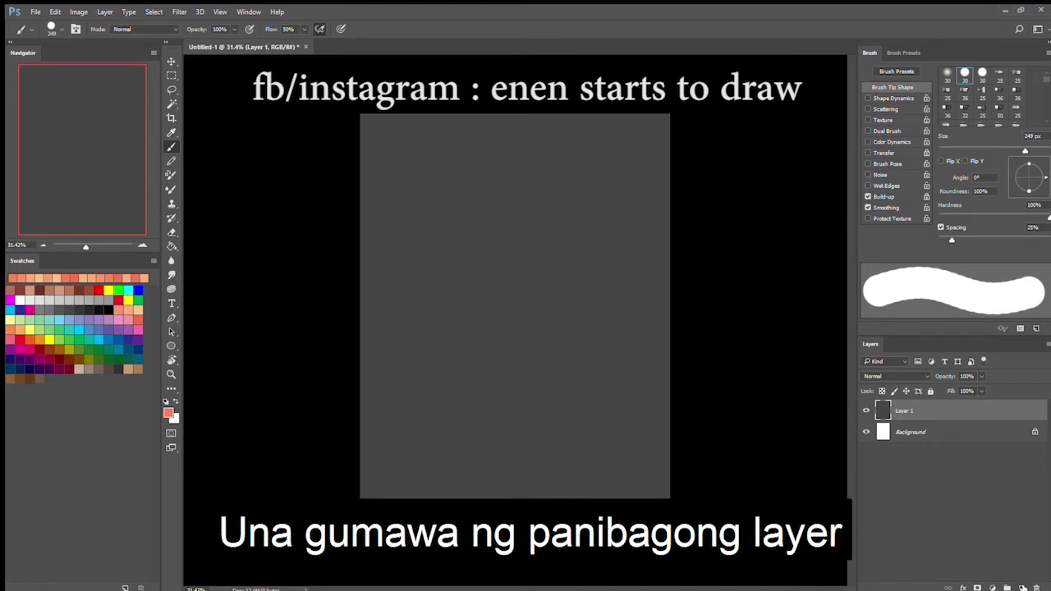
Add a new layer and make a wide rectangular selection across the upper part of the canvas.
left_click(1022, 588)
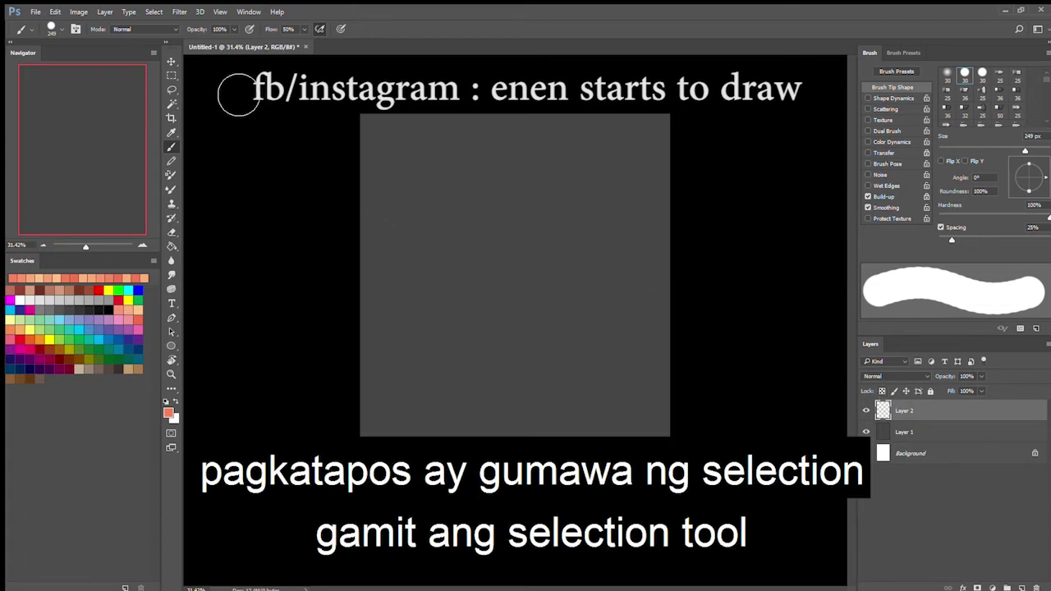
left_click(172, 75)
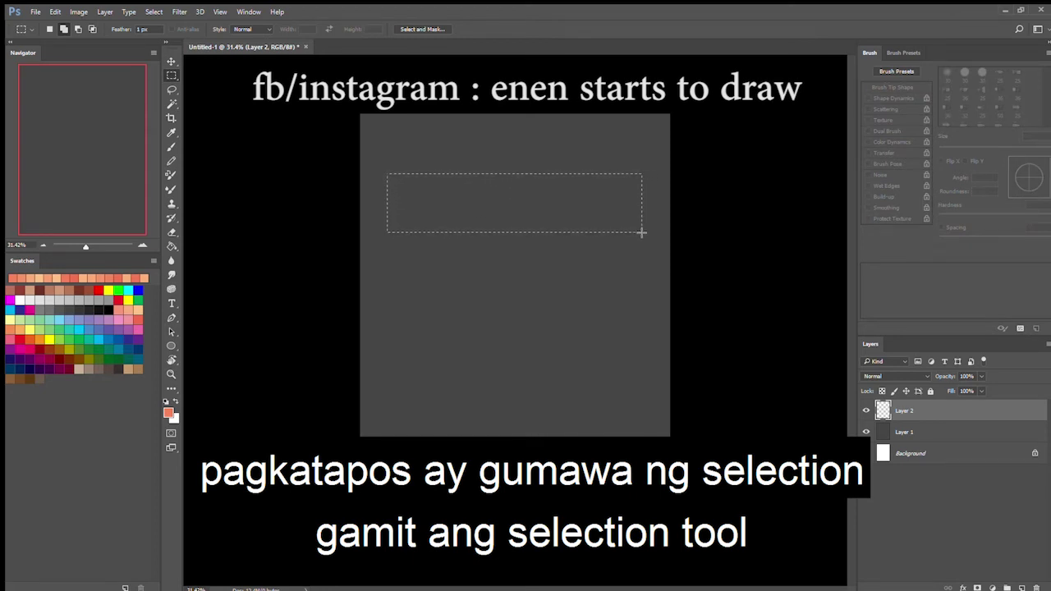
left_click_drag(642, 233, 643, 235)
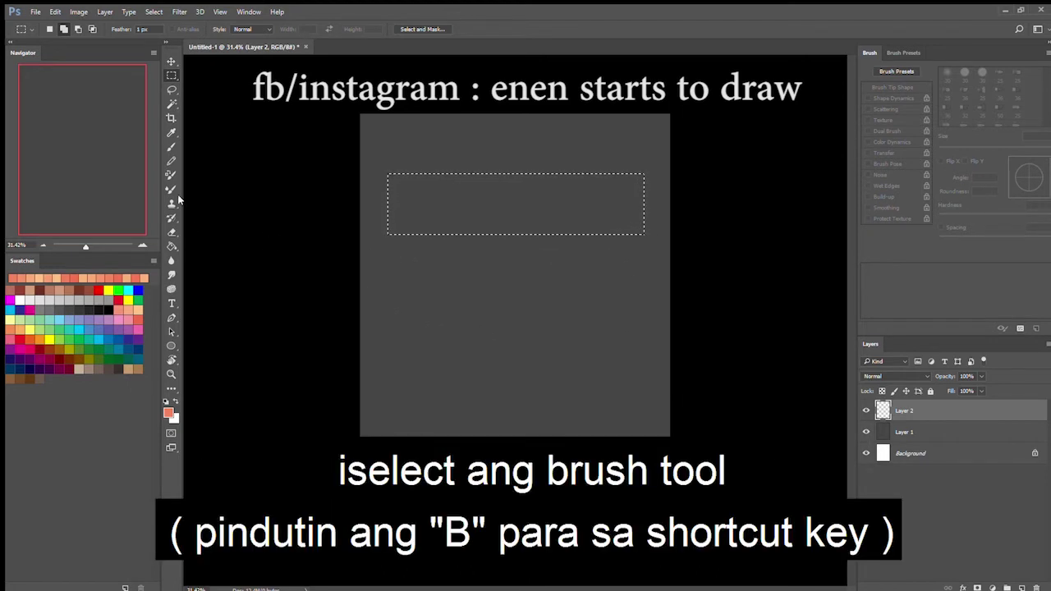
Brush light peach over the left half of the rectangular selection and coral red over the right half.
left_click(171, 148)
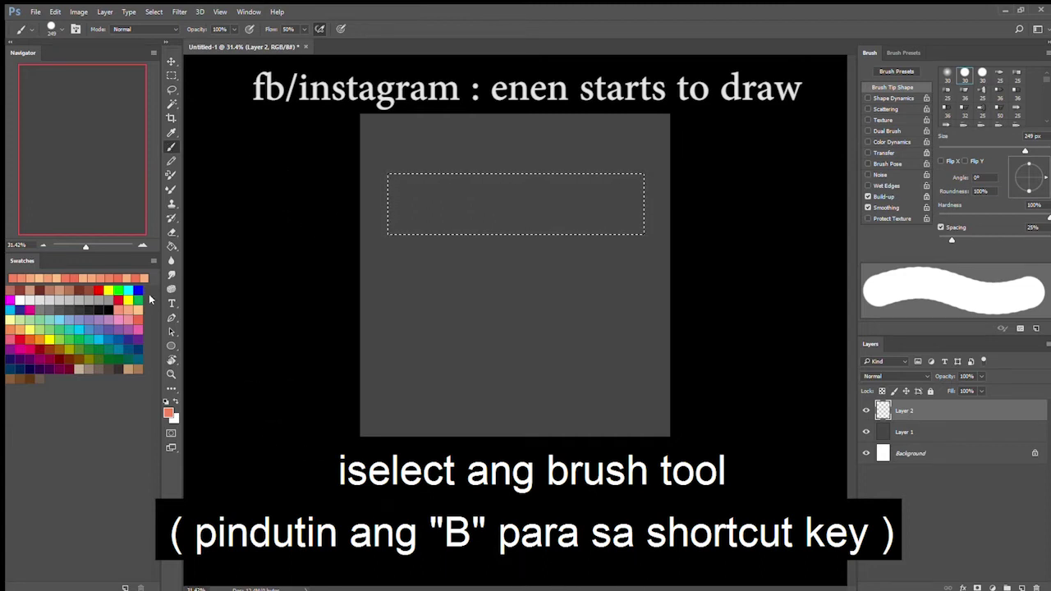
left_click(139, 310)
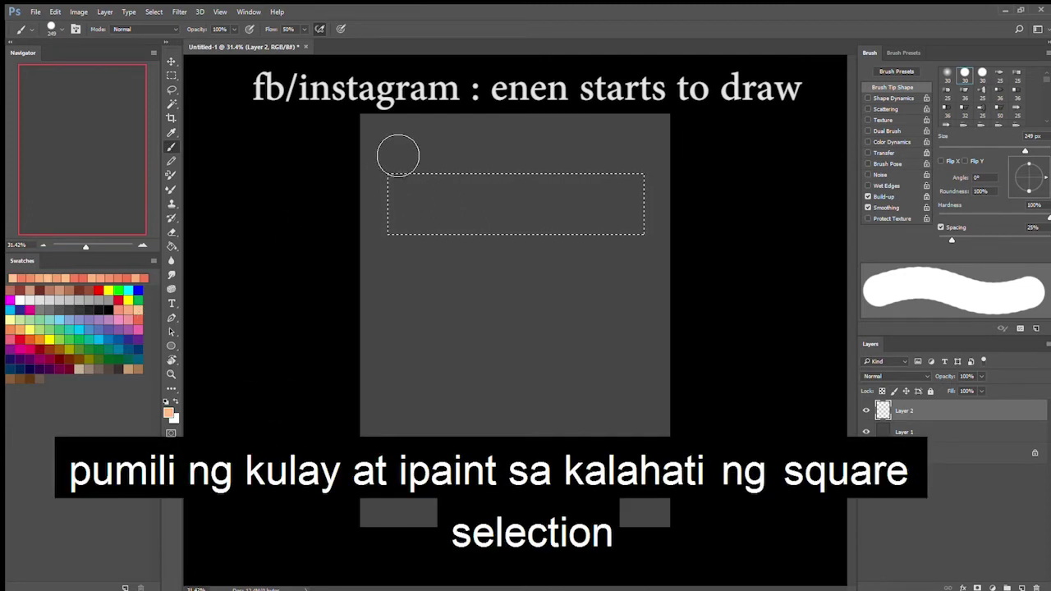
mouse_move(414, 220)
left_mouse_down()
mouse_move(436, 169)
mouse_move(460, 251)
mouse_move(488, 162)
left_mouse_up()
left_click_drag(538, 195, 543, 222)
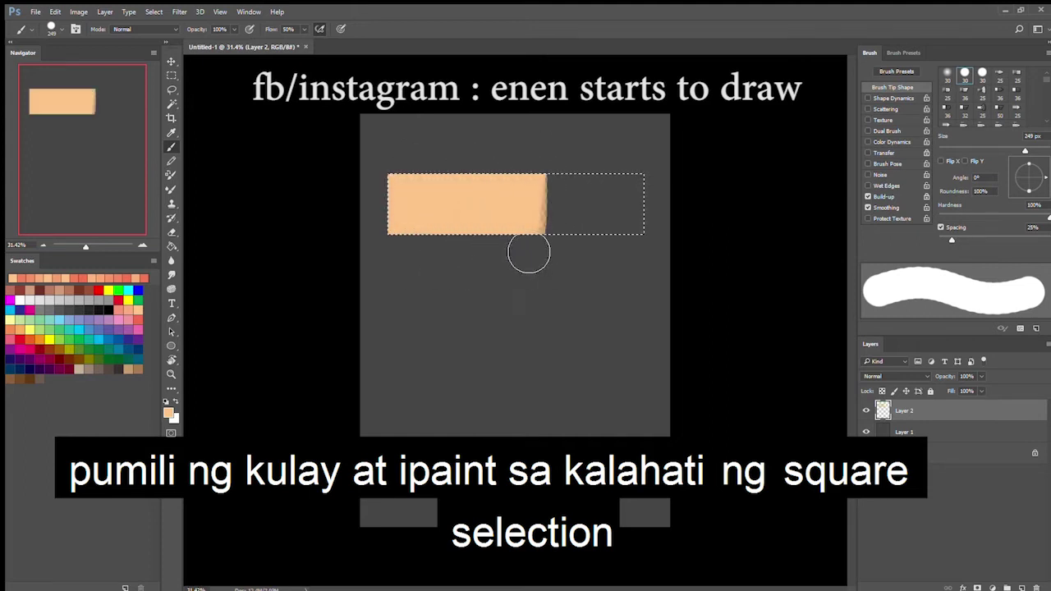
left_click(141, 320)
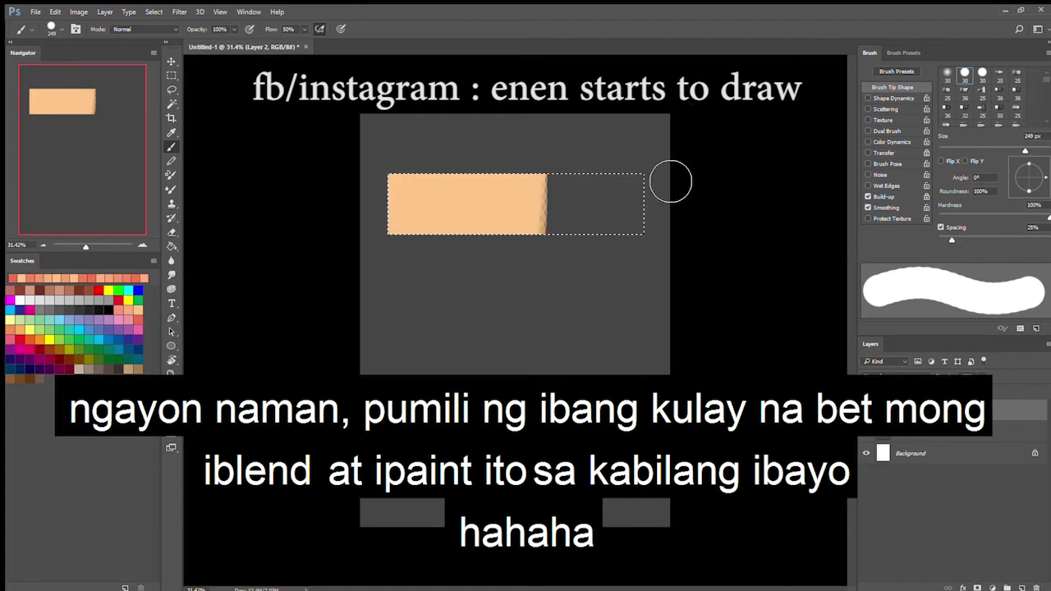
mouse_move(664, 175)
left_mouse_down()
mouse_move(653, 175)
mouse_move(627, 270)
mouse_move(606, 174)
mouse_move(569, 206)
mouse_move(537, 263)
left_mouse_up()
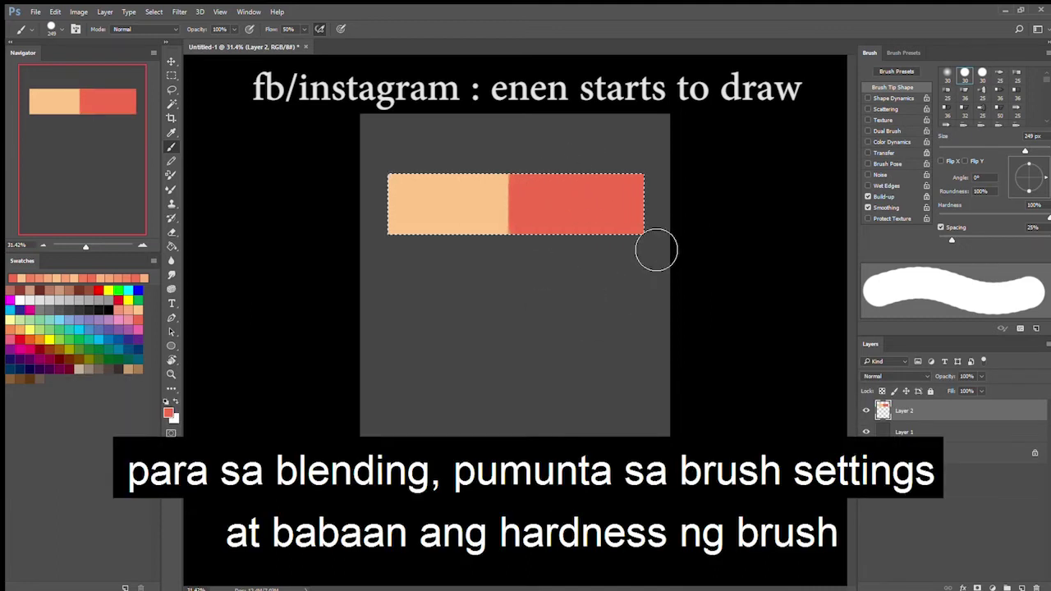
Lower the brush hardness to 28% and enable Transfer with opacity controlled by pen pressure.
left_click(972, 214)
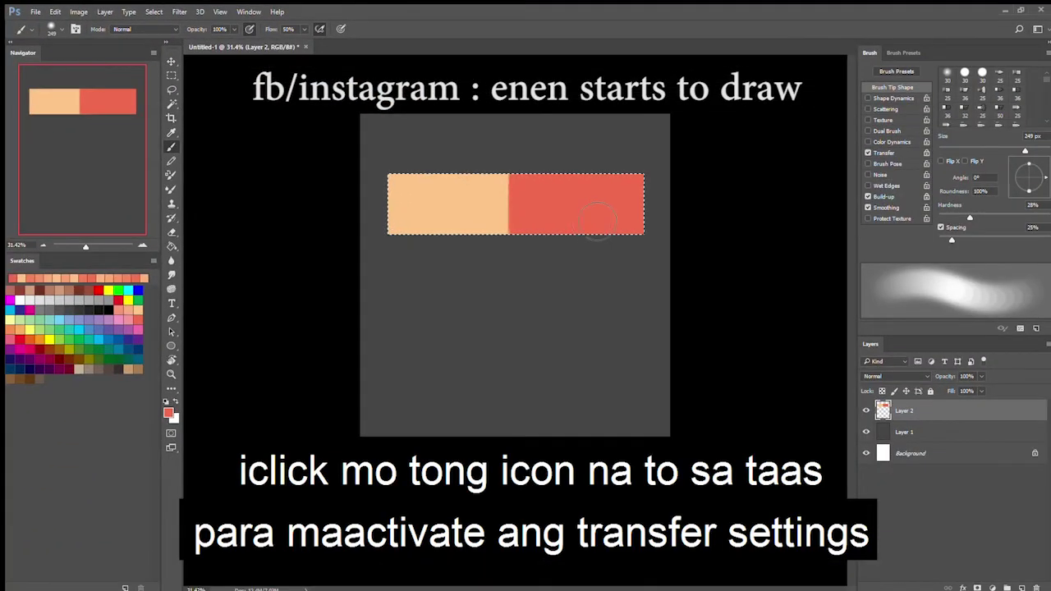
left_click(880, 154)
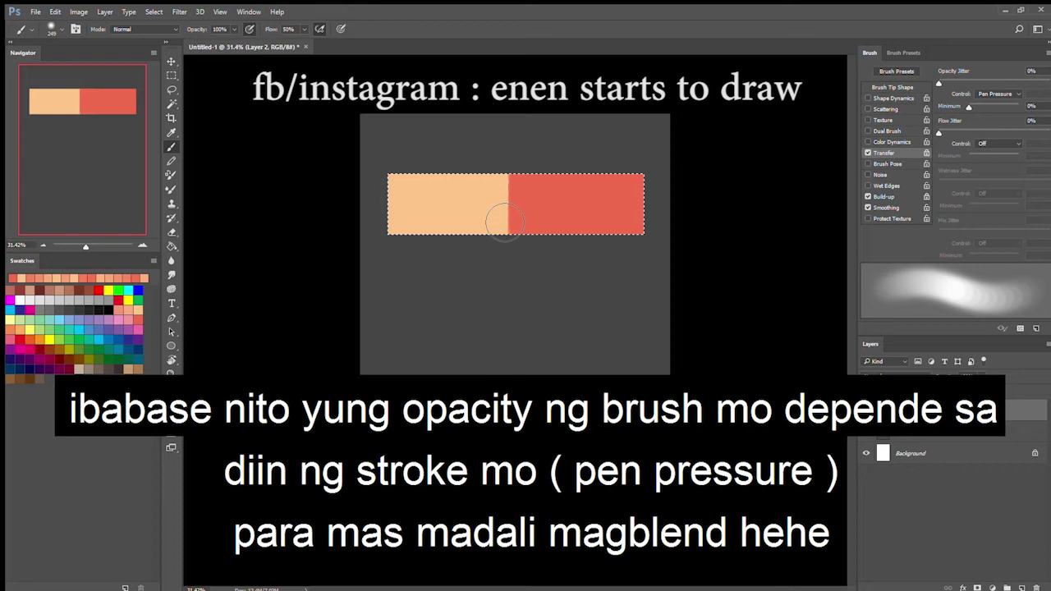
Sample the peach from the canvas and brush it gradually over the colour boundary into the red half.
key("i")
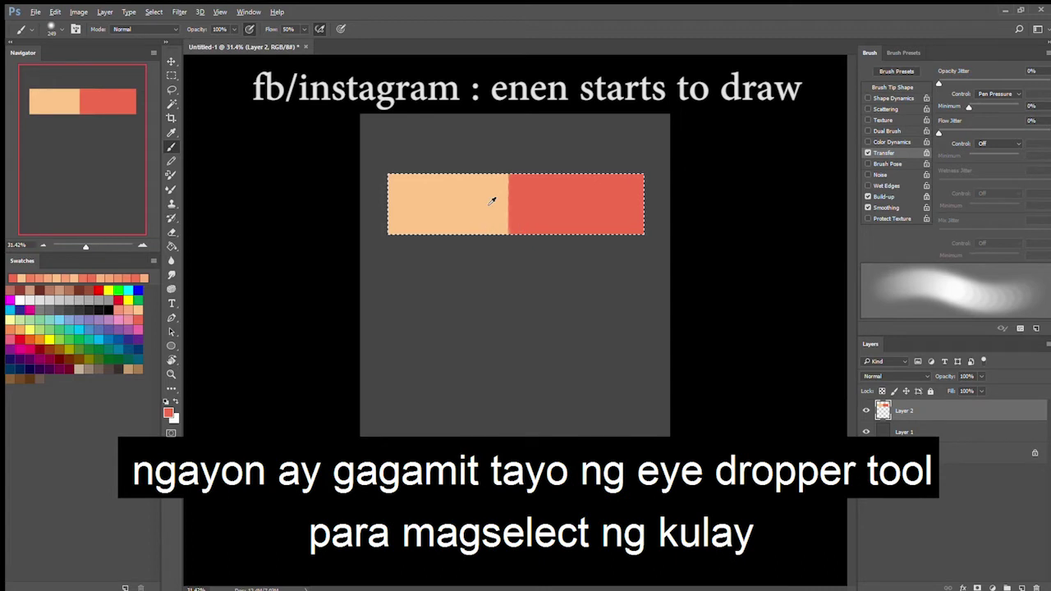
left_click(495, 199)
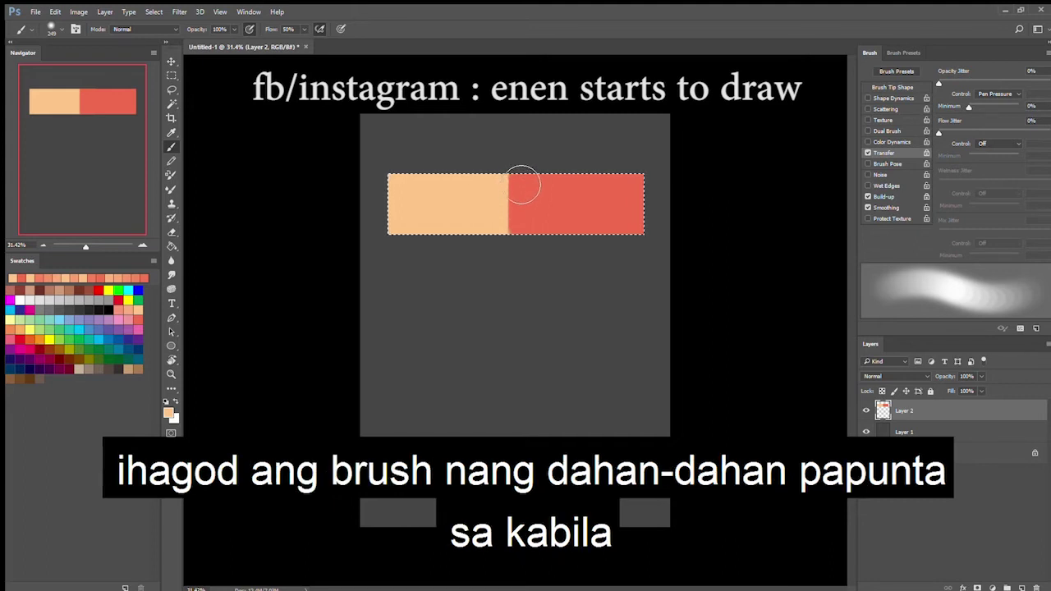
left_click_drag(521, 180, 520, 263)
left_click_drag(531, 183, 530, 255)
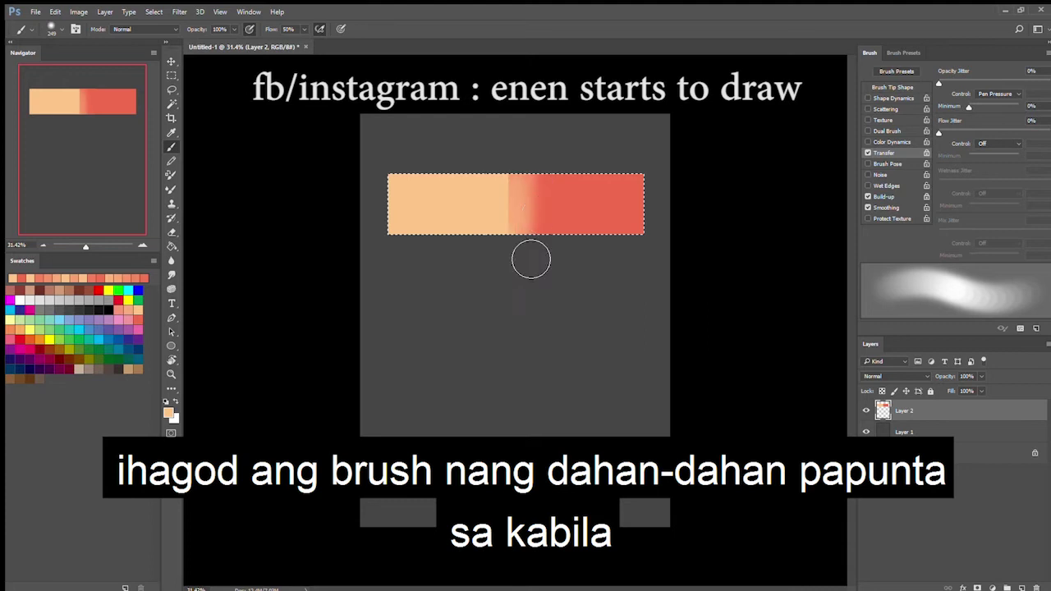
left_click_drag(544, 189, 547, 249)
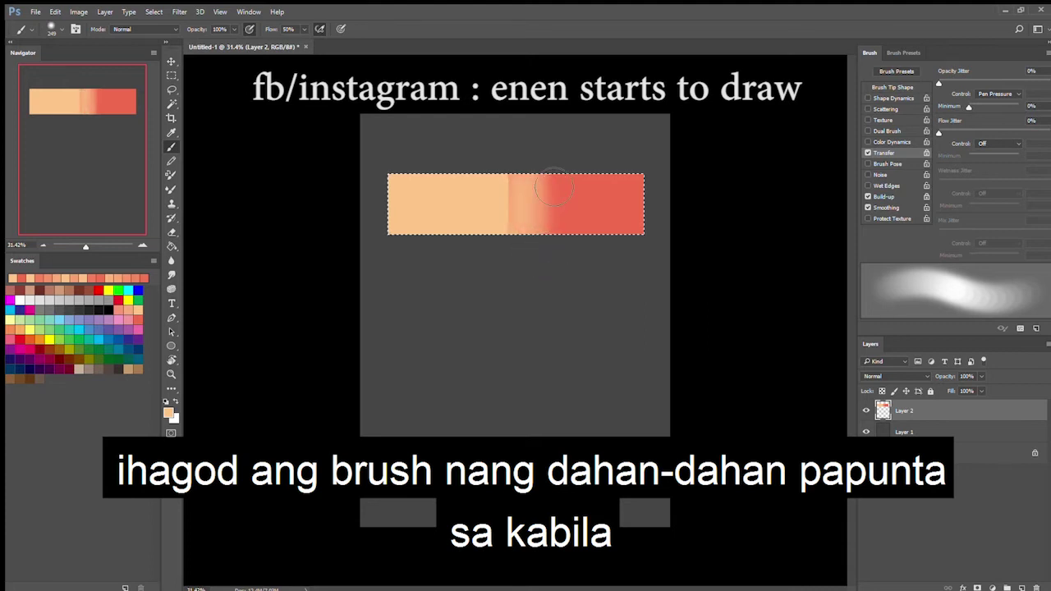
left_click_drag(557, 188, 556, 252)
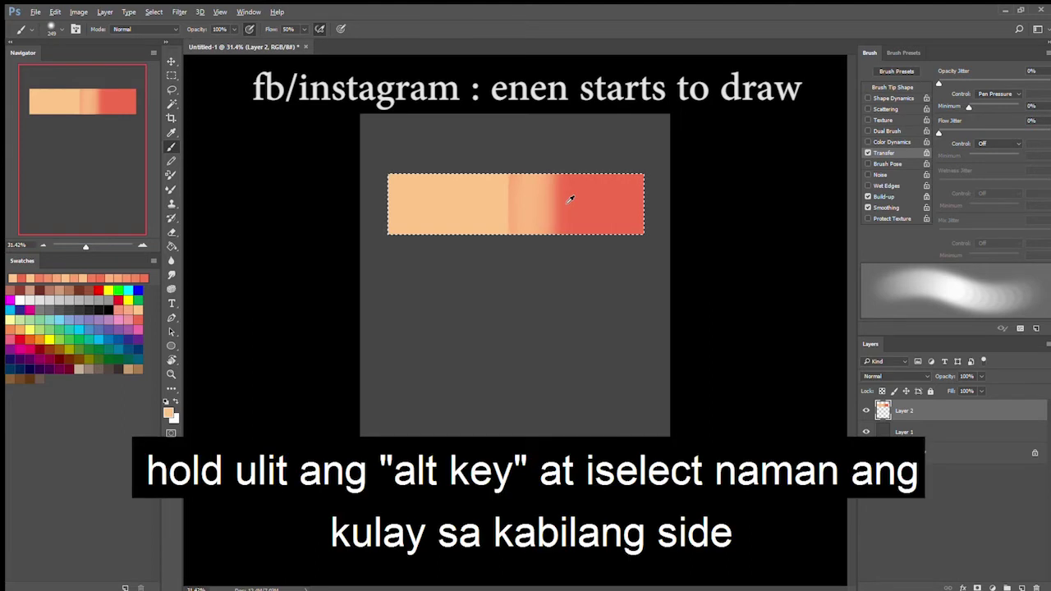
Sample the coral red and brush it softly back over the blended zone toward the peach side.
left_click(570, 200, "alt")
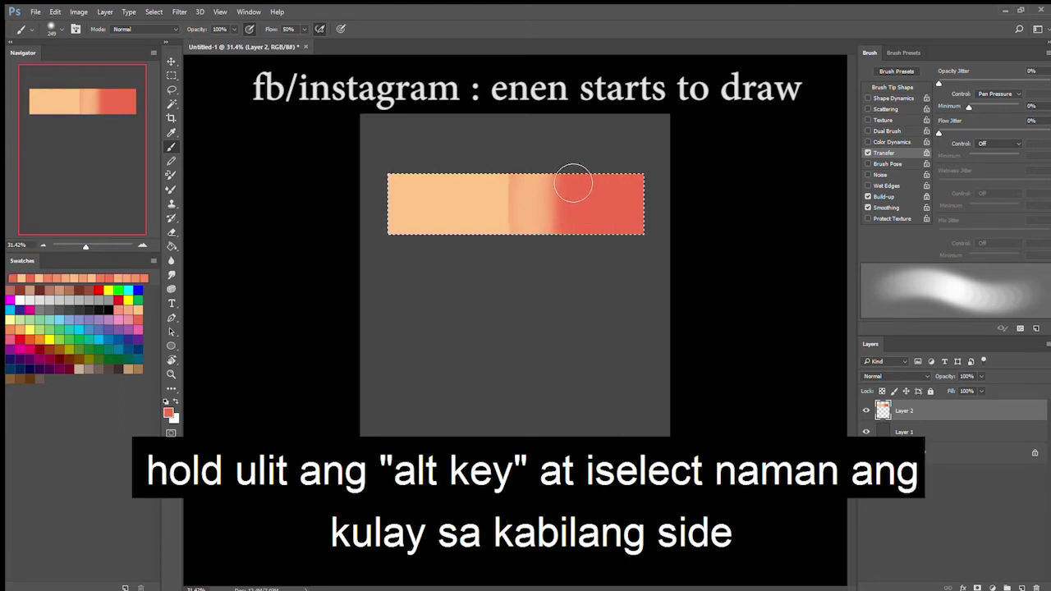
left_click_drag(573, 182, 568, 263)
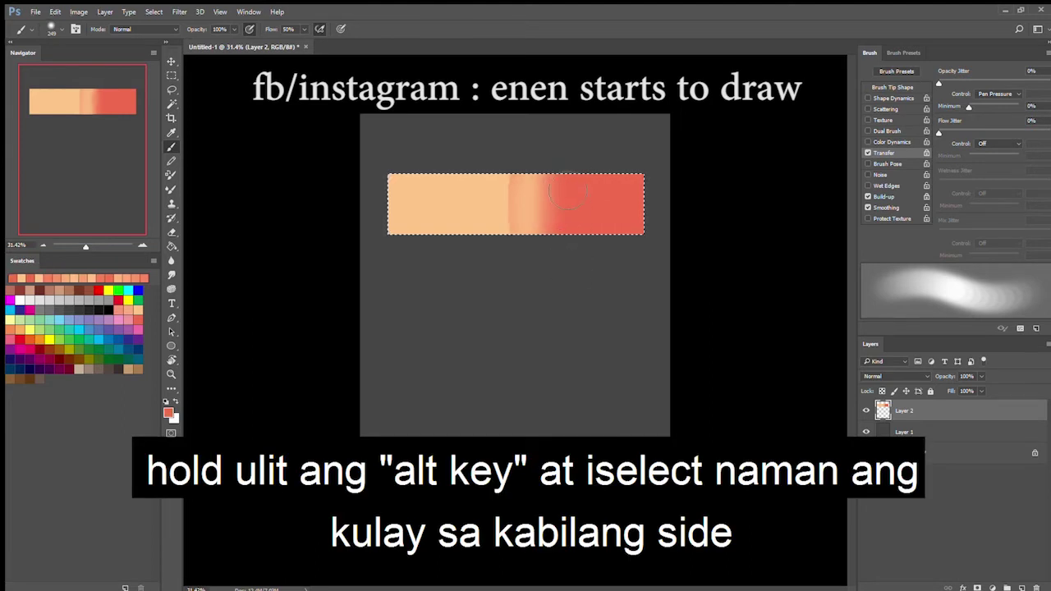
left_click_drag(563, 207, 553, 222)
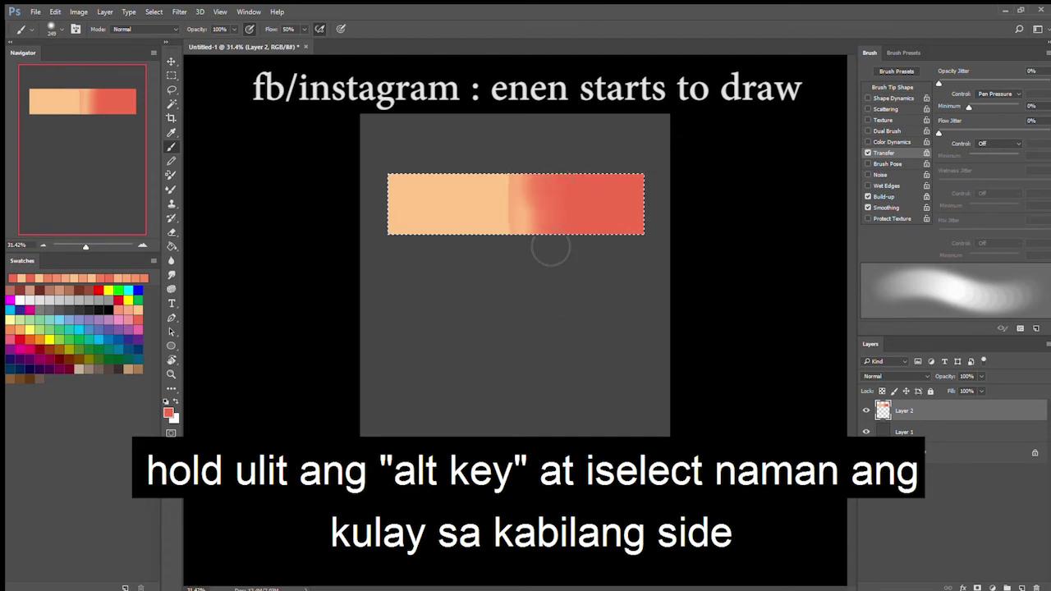
mouse_move(557, 182)
left_mouse_down()
mouse_move(570, 270)
mouse_move(556, 228)
left_mouse_up()
left_click_drag(548, 191, 531, 174)
mouse_move(500, 251)
left_mouse_down()
mouse_move(480, 214)
mouse_move(486, 187)
mouse_move(489, 230)
mouse_move(503, 180)
mouse_move(521, 248)
mouse_move(528, 192)
mouse_move(549, 250)
mouse_move(559, 207)
mouse_move(573, 235)
left_mouse_up()
Alternate sampled peach and coral red strokes across the middle of the bar, ending with peach carried into the red.
left_click(462, 198, "alt")
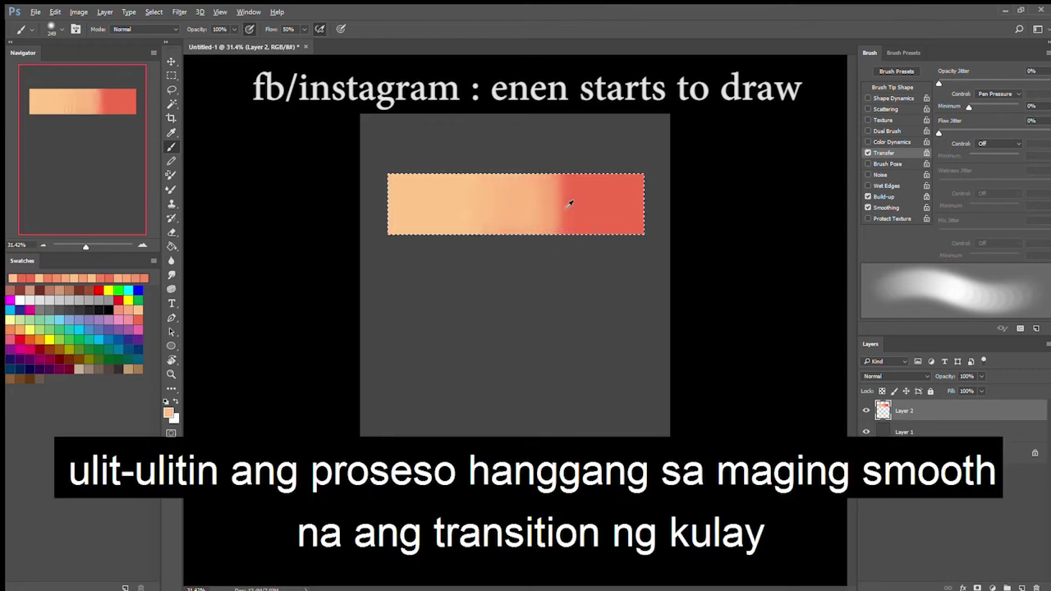
left_click(573, 198, "alt")
mouse_move(575, 176)
left_mouse_down()
mouse_move(565, 250)
mouse_move(560, 183)
mouse_move(547, 257)
mouse_move(537, 162)
mouse_move(526, 260)
mouse_move(518, 170)
mouse_move(498, 236)
left_mouse_up()
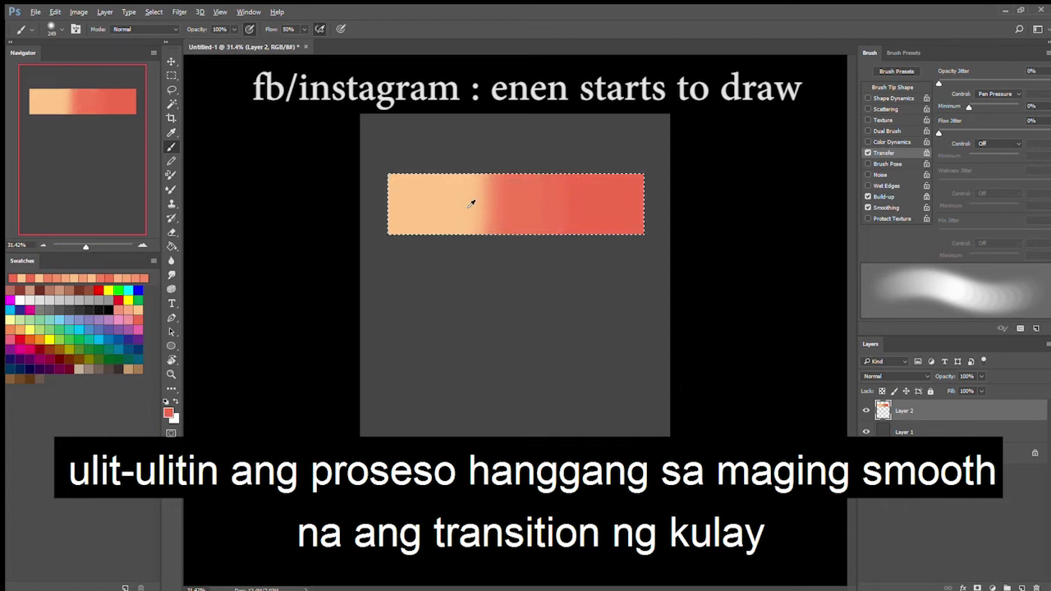
left_click(470, 202, "alt")
mouse_move(473, 190)
left_mouse_down()
mouse_move(501, 251)
mouse_move(502, 195)
mouse_move(536, 251)
mouse_move(555, 161)
mouse_move(576, 220)
mouse_move(580, 167)
mouse_move(573, 248)
left_mouse_up()
key("z")
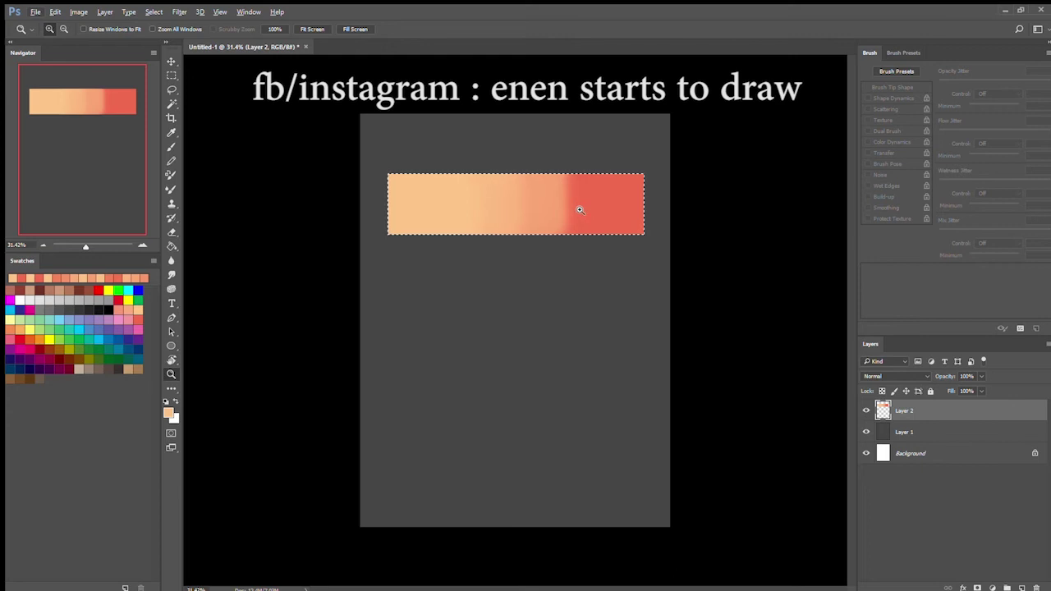
key("v")
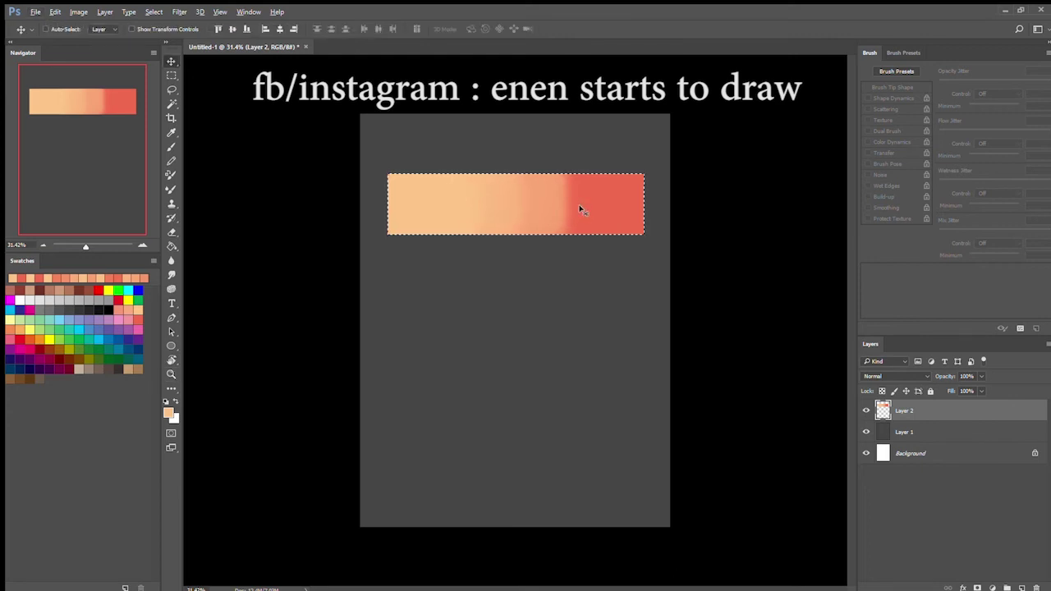
key("z")
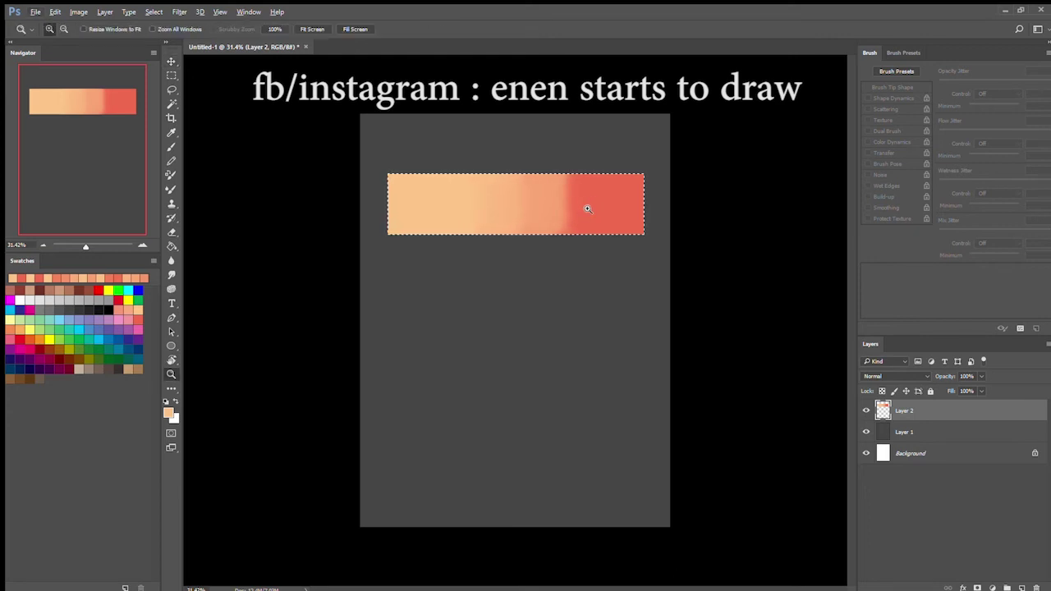
Sample red from the right part of the bar and an intermediate tone, and blend both leftward over the middle.
key("b")
left_click(588, 200, "alt")
left_click_drag(594, 194, 582, 225)
mouse_move(573, 169)
left_mouse_down()
mouse_move(559, 241)
mouse_move(556, 225)
left_mouse_up()
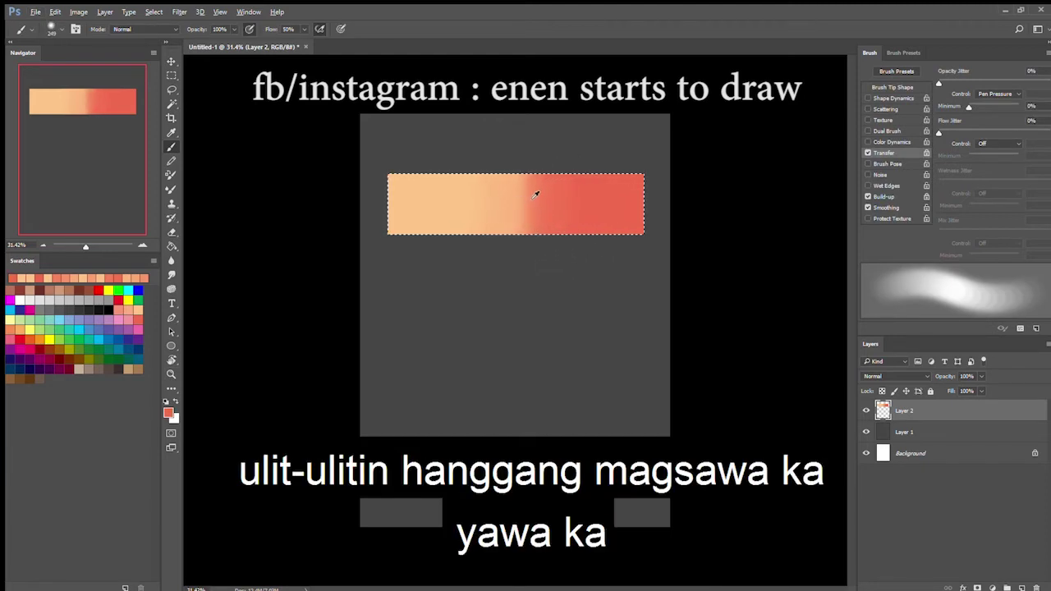
left_click(535, 194, "alt")
mouse_move(546, 186)
left_mouse_down()
mouse_move(505, 202)
mouse_move(531, 244)
mouse_move(501, 184)
mouse_move(502, 251)
left_mouse_up()
left_click(500, 187, "alt")
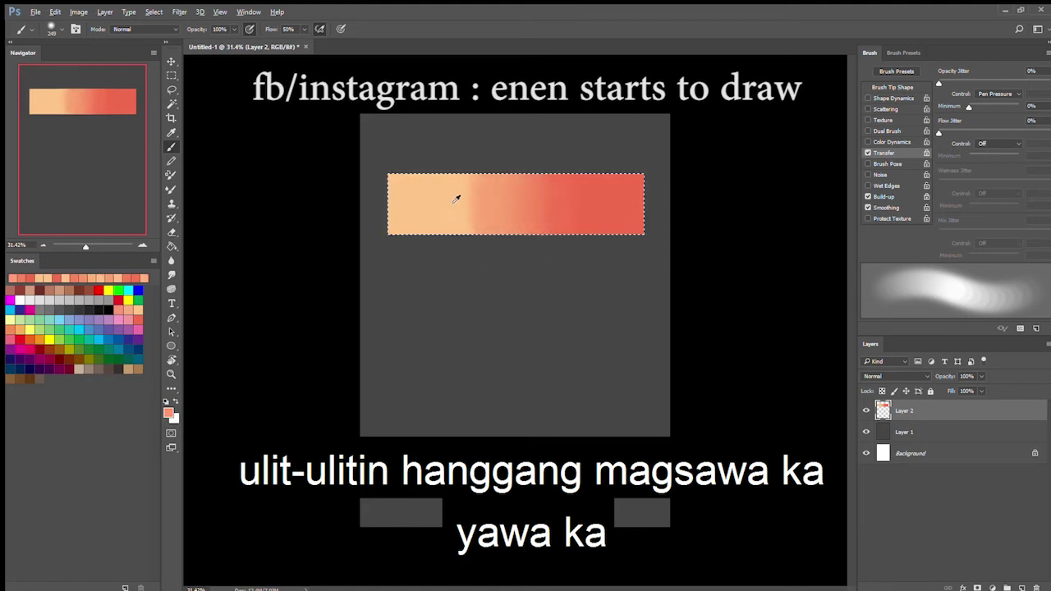
Blend sampled peach tones rightward through the middle of the bar and undo the last stroke.
left_click(461, 199, "alt")
mouse_move(485, 185)
left_mouse_down()
mouse_move(489, 210)
mouse_move(499, 177)
mouse_move(521, 244)
left_mouse_up()
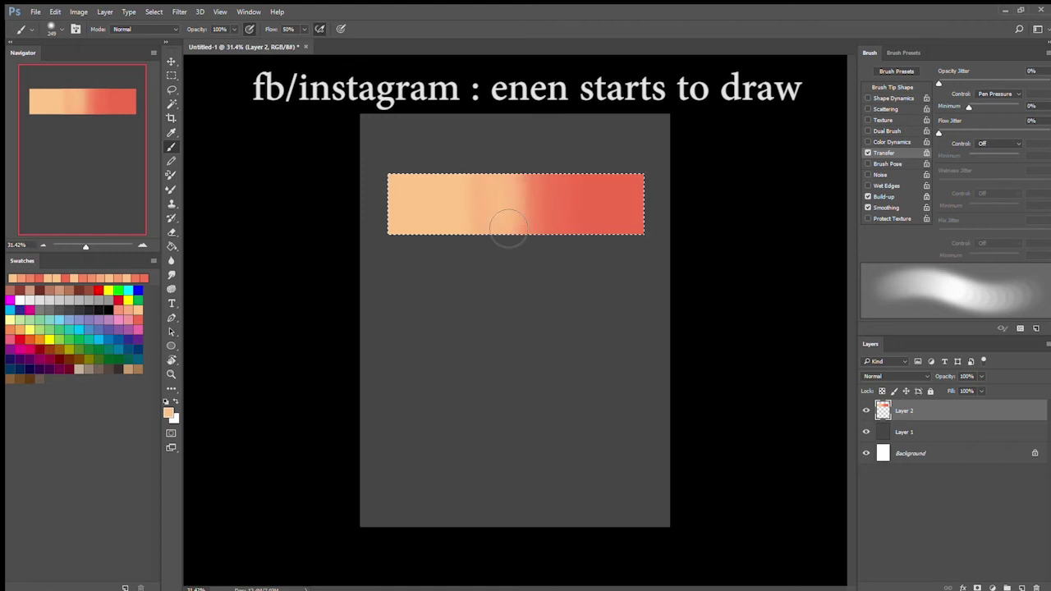
left_click(509, 194, "alt")
mouse_move(526, 183)
left_mouse_down()
mouse_move(538, 178)
mouse_move(545, 247)
mouse_move(560, 174)
mouse_move(558, 208)
left_mouse_up()
key("ctrl+z")
Sample orange-red, mid-orange and peach tones around the transition and brush each one over its neighbouring area.
left_click(556, 185, "alt")
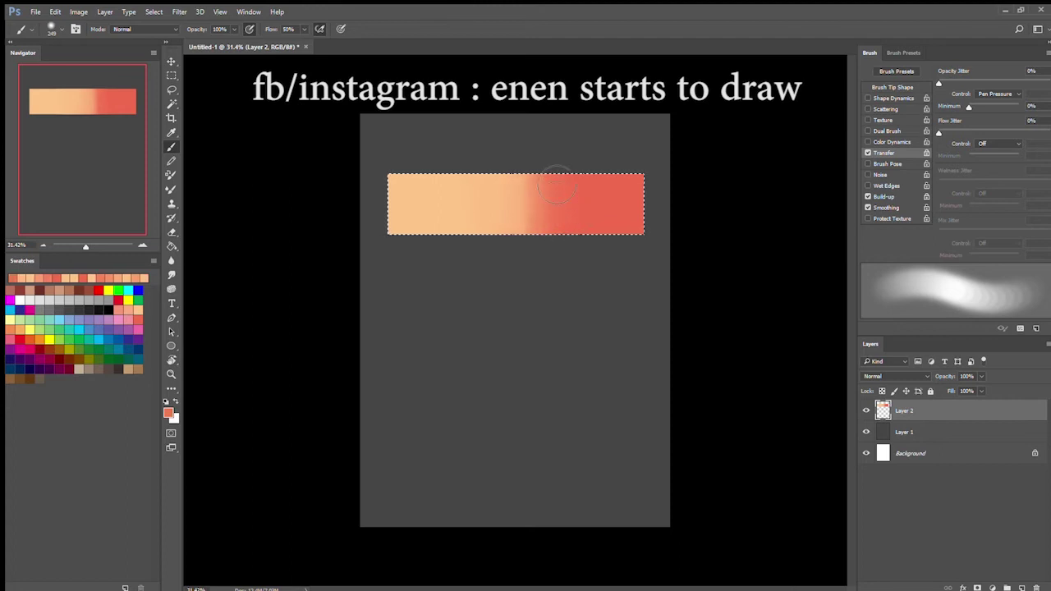
left_click_drag(558, 190, 553, 260)
left_click(532, 188, "alt")
left_click_drag(530, 179, 526, 255)
left_click(508, 189, "alt")
mouse_move(508, 190)
left_mouse_down()
mouse_move(513, 247)
mouse_move(517, 197)
mouse_move(536, 255)
mouse_move(545, 191)
mouse_move(564, 249)
left_mouse_up()
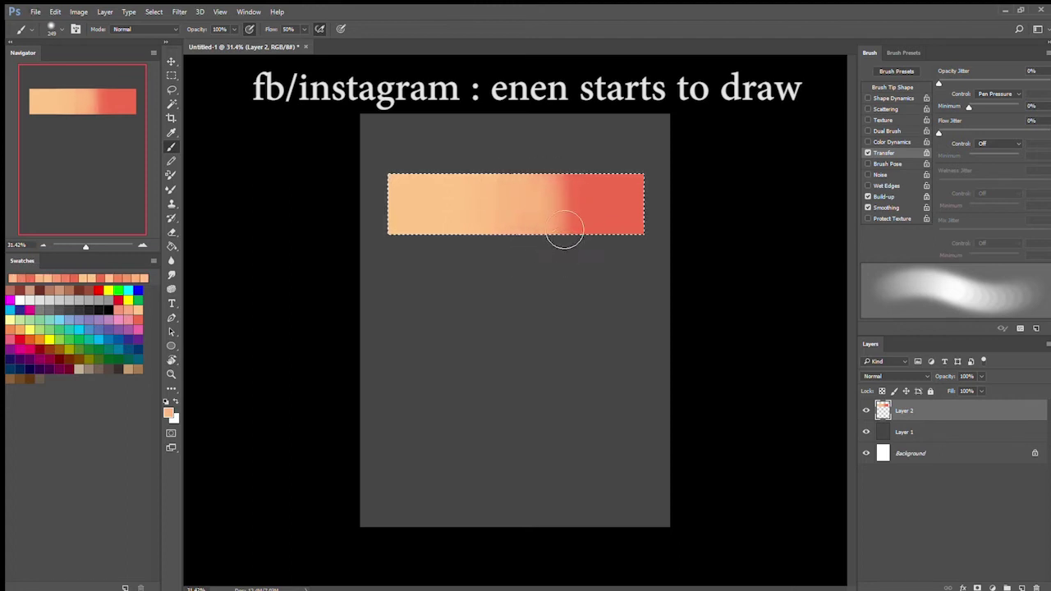
Sample the red beside the transition and a light orange, and brush both over the hard edge between them.
left_click(582, 182, "alt")
mouse_move(575, 178)
left_mouse_down()
mouse_move(578, 260)
mouse_move(575, 163)
mouse_move(561, 267)
mouse_move(546, 174)
mouse_move(539, 247)
left_mouse_up()
left_click(514, 206, "alt")
mouse_move(526, 178)
left_mouse_down()
mouse_move(529, 258)
mouse_move(541, 258)
left_mouse_up()
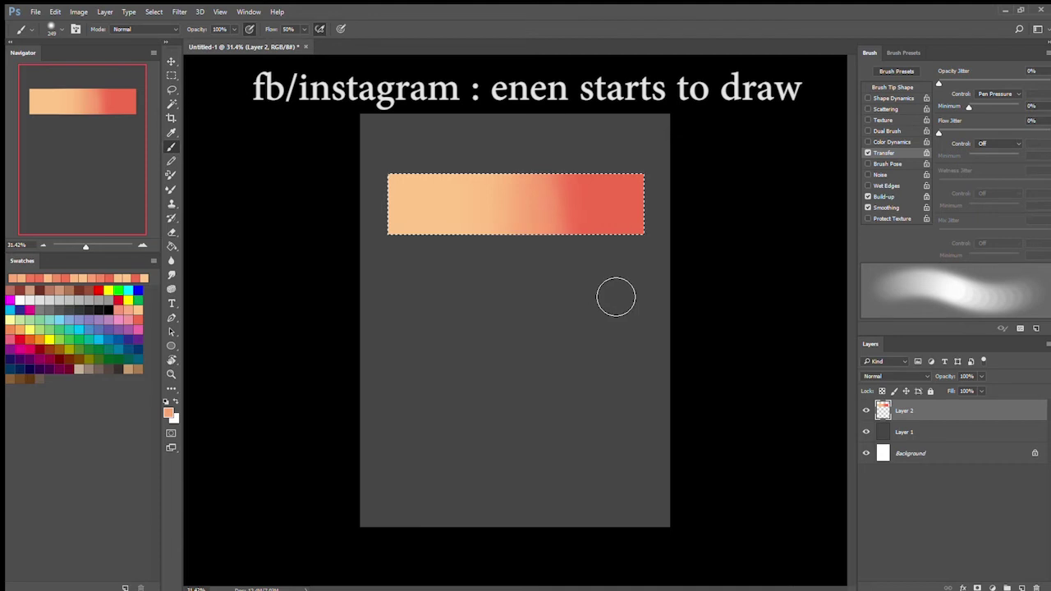
Extend sampled red leftward into the orange zone and soften its edge with a lighter tone picked from the bar.
scroll(611, 292, "down", 1)
scroll(611, 293, "up", 1)
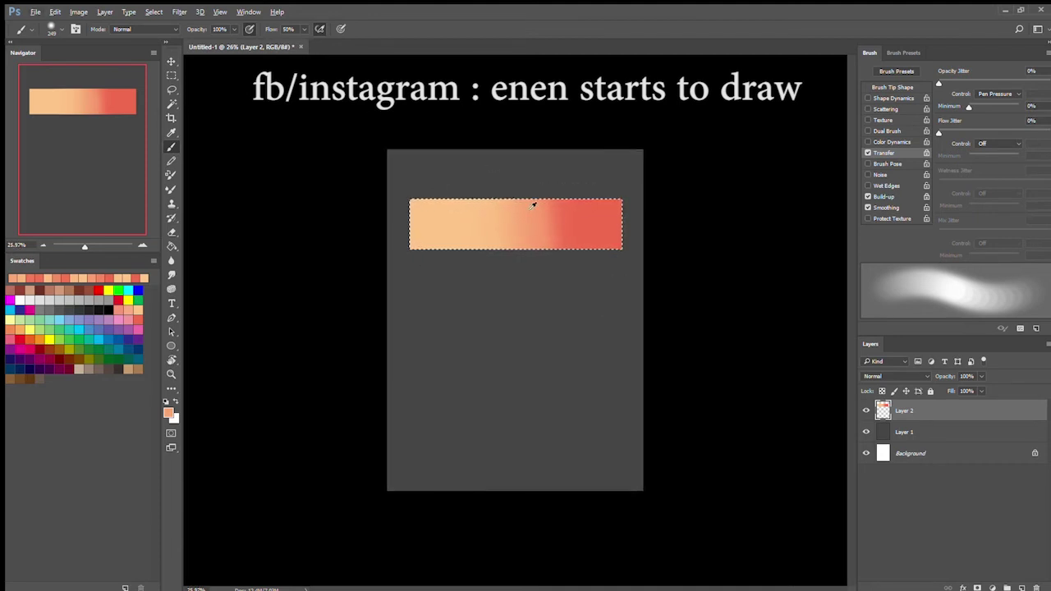
scroll(566, 195, "up", 1)
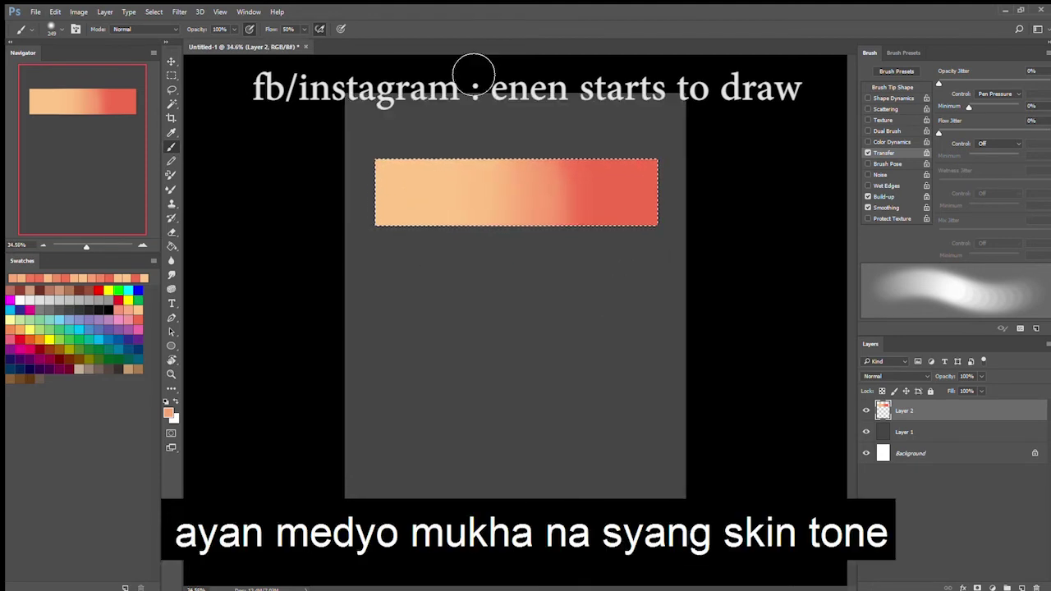
left_click(580, 187, "alt")
mouse_move(581, 187)
left_mouse_down()
mouse_move(562, 268)
mouse_move(563, 165)
mouse_move(551, 220)
left_mouse_up()
left_click(525, 187, "alt")
left_click_drag(516, 168, 527, 261)
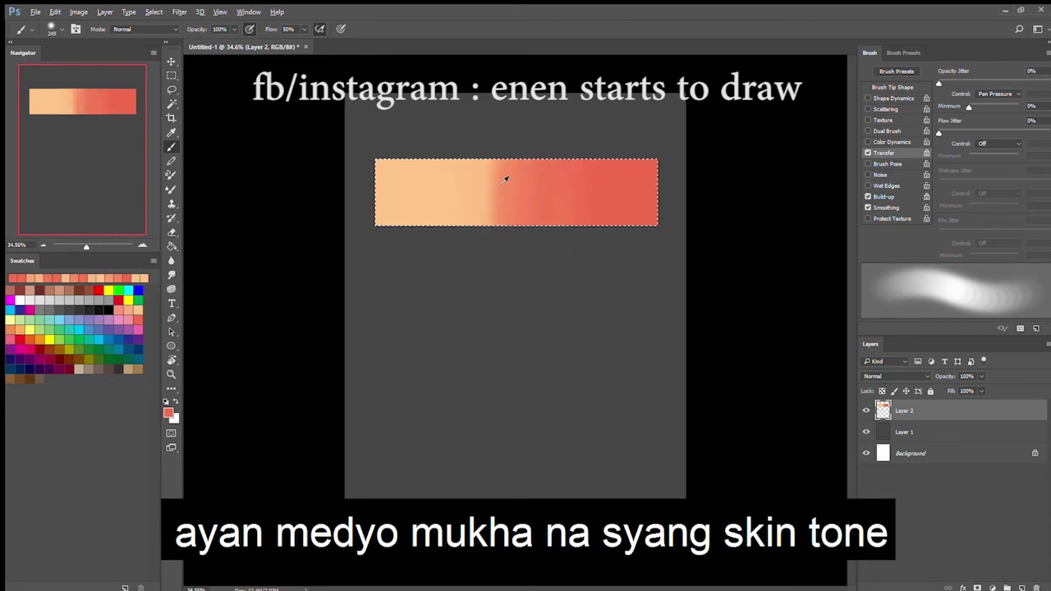
Smooth the middle and left parts of the gradient with vertical strokes of intermediate orange tones sampled along the bar.
mouse_move(520, 172)
left_mouse_down()
mouse_move(525, 250)
mouse_move(530, 174)
mouse_move(509, 221)
mouse_move(521, 158)
mouse_move(519, 251)
left_mouse_up()
left_click(507, 178, "alt")
mouse_move(523, 169)
left_mouse_down()
mouse_move(535, 258)
mouse_move(540, 190)
mouse_move(547, 248)
left_mouse_up()
left_click(538, 187, "alt")
left_click_drag(561, 160, 567, 263)
left_click(499, 186, "alt")
left_click(471, 188, "alt")
left_click_drag(462, 168, 478, 253)
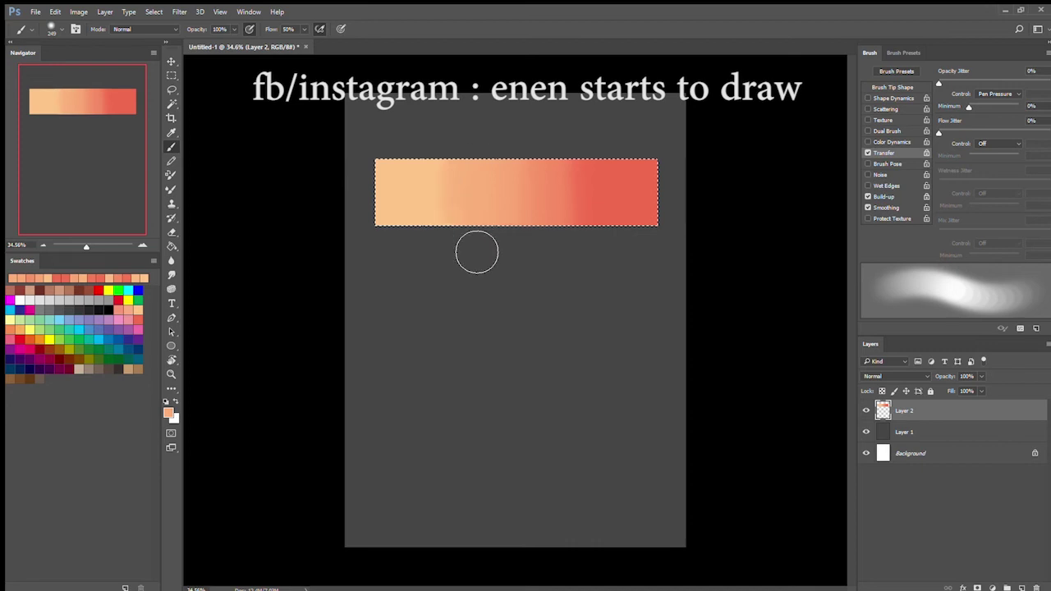
Sample light orange, mid-orange and red along the bar and brush each tone vertically over its neighbouring zone.
left_click(448, 174, "alt")
left_click(518, 188, "alt")
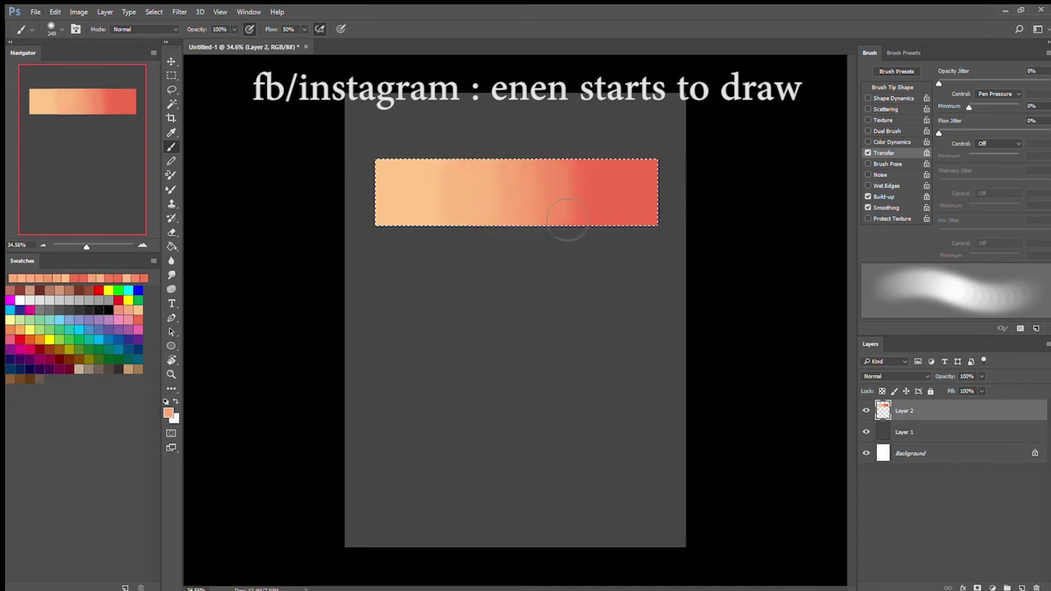
left_click(555, 189, "alt")
left_click_drag(568, 168, 587, 257)
left_click(604, 185, "alt")
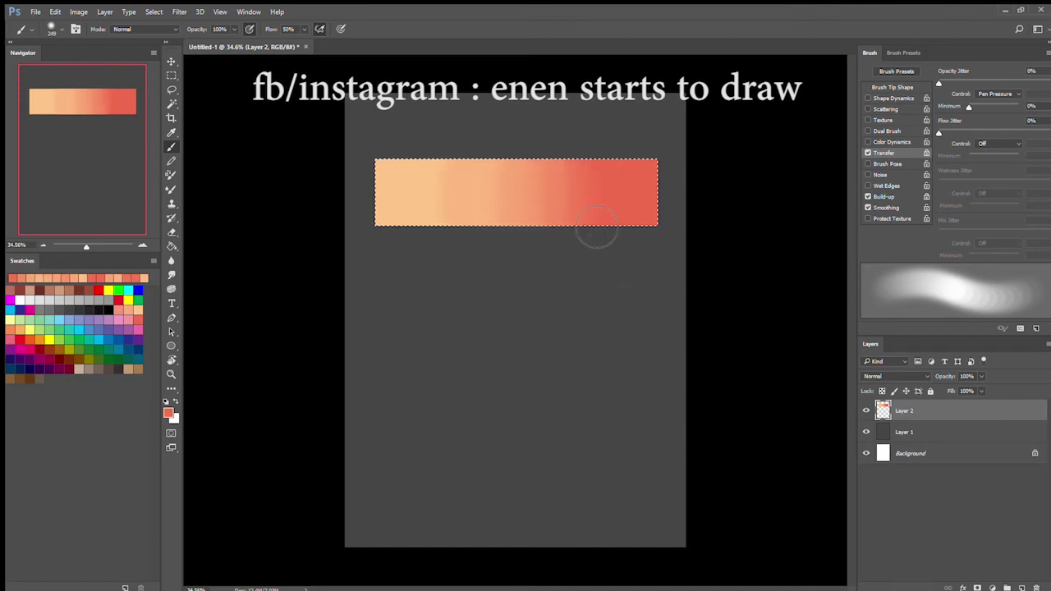
Blend the middle of the bar with vertical strokes of orange-red and orange tones sampled just left of the red zone.
scroll(607, 227, "down", 3)
scroll(669, 270, "up", 1)
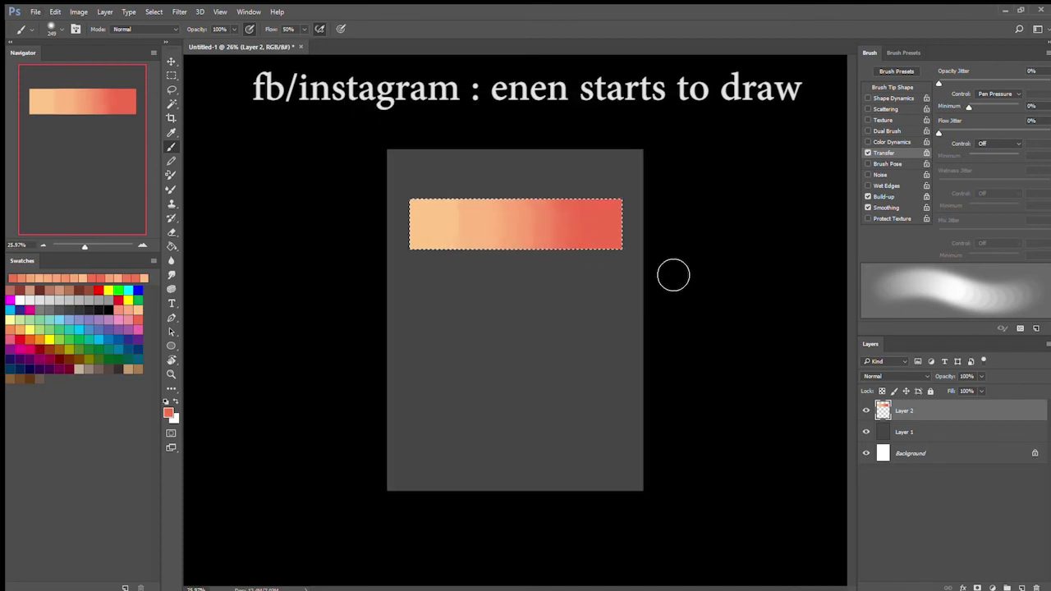
left_click(547, 233, "alt")
left_click_drag(542, 202, 552, 246)
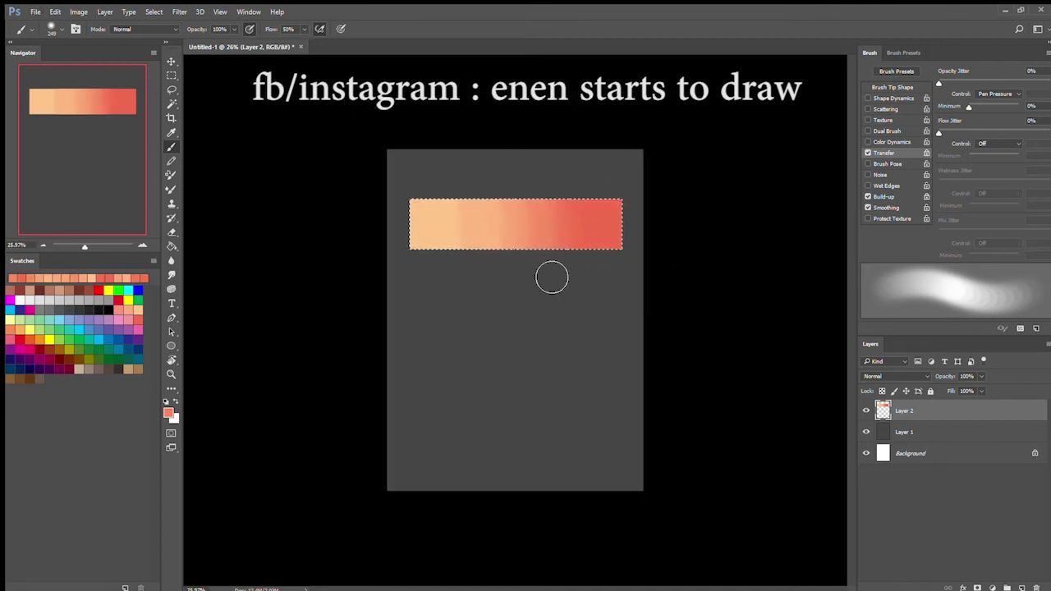
left_click(513, 243, "alt")
left_click(521, 211, "alt")
mouse_move(539, 244)
left_mouse_down()
mouse_move(545, 192)
mouse_move(565, 276)
left_mouse_up()
Soften the red zone's edge with sampled coral tones, and brush a sampled light orange over the bar's left end.
left_click(535, 217, "alt")
left_click(559, 216, "alt")
left_click_drag(573, 200, 572, 262)
left_click(595, 215, "alt")
left_click(489, 225, "alt")
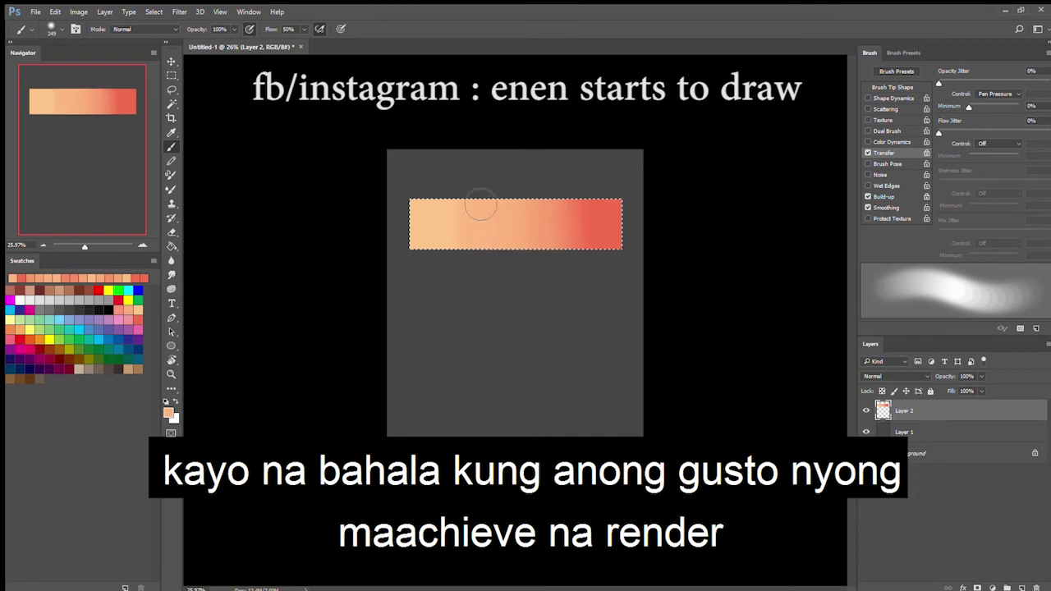
left_click_drag(457, 198, 432, 265)
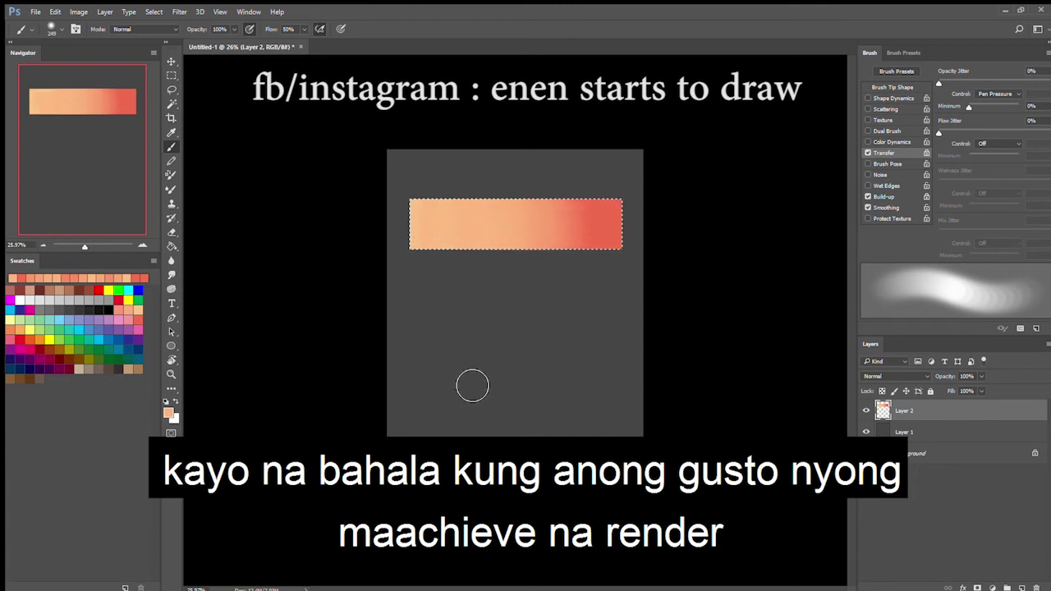
Extend sampled red leftward into the orange zone and brush a sampled light orange beside it.
scroll(555, 270, "up", 5)
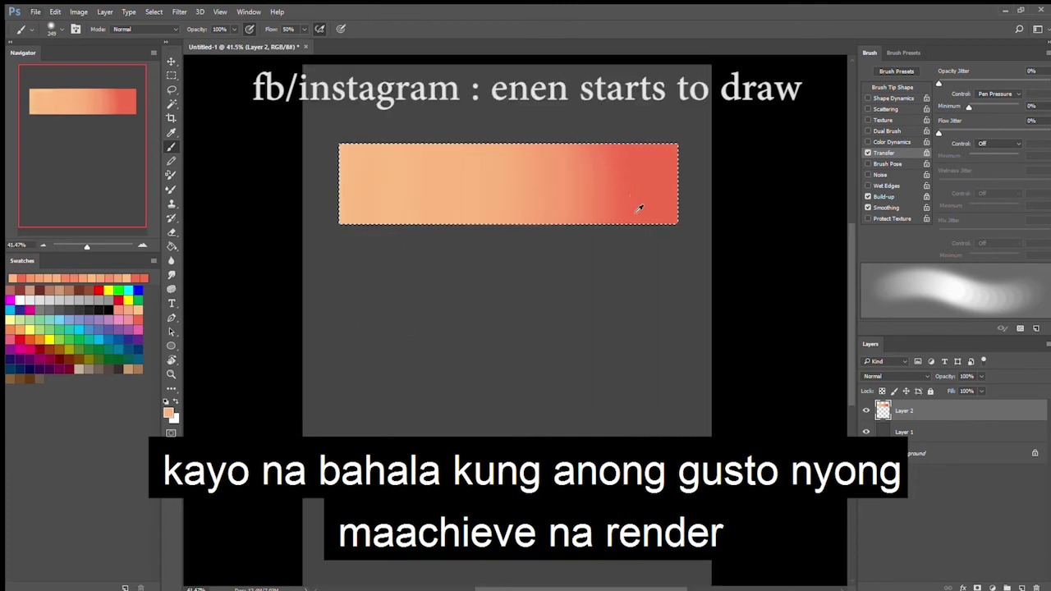
left_click(632, 188, "alt")
mouse_move(622, 217)
left_mouse_down()
mouse_move(615, 251)
mouse_move(584, 245)
left_mouse_up()
left_click(508, 179, "alt")
mouse_move(511, 197)
left_mouse_down()
mouse_move(518, 156)
mouse_move(507, 153)
mouse_move(490, 215)
left_mouse_up()
Try sampled light-orange and orange strokes across the middle of the bar and over the red edge, and undo them.
left_click(450, 173, "alt")
mouse_move(450, 173)
left_mouse_down()
mouse_move(514, 252)
mouse_move(521, 150)
mouse_move(532, 202)
mouse_move(547, 155)
mouse_move(542, 203)
left_mouse_up()
key("ctrl+alt+z")
key("ctrl+alt+z")
left_click(537, 179, "alt")
mouse_move(547, 160)
left_mouse_down()
mouse_move(556, 155)
mouse_move(566, 182)
left_mouse_up()
key("ctrl+alt+z")
key("ctrl+alt+z")
key("ctrl+alt+z")
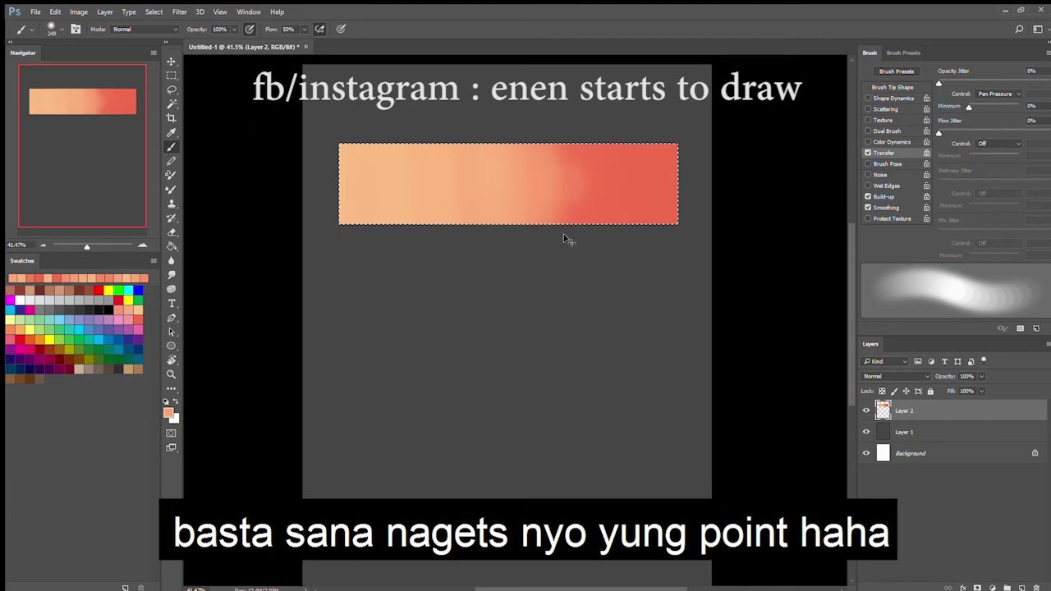
Even out the uneven red edge with strokes of coral, light orange and mid-orange sampled around it.
left_click(572, 182, "alt")
mouse_move(580, 183)
left_mouse_down()
mouse_move(561, 226)
mouse_move(549, 190)
left_mouse_up()
left_click(507, 167, "alt")
left_click_drag(523, 156, 542, 224)
left_click(538, 179, "alt")
left_click_drag(554, 155, 565, 270)
Refine the narrow orange-to-red transition with short vertical strokes of tones sampled inside it.
left_click(563, 182, "alt")
left_click_drag(561, 168, 556, 223)
left_click(548, 184, "alt")
left_click_drag(545, 164, 518, 206)
left_click_drag(520, 159, 542, 244)
Deselect the finished gradient bar and check the blend at different zoom levels.
scroll(410, 285, "down", 2)
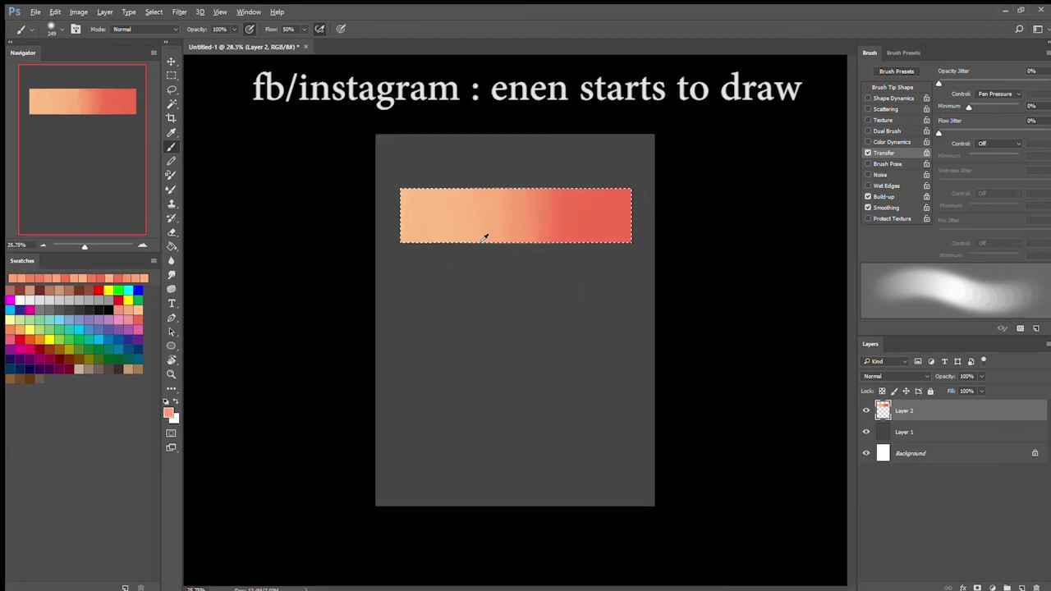
scroll(584, 244, "up", 1)
key("ctrl+d")
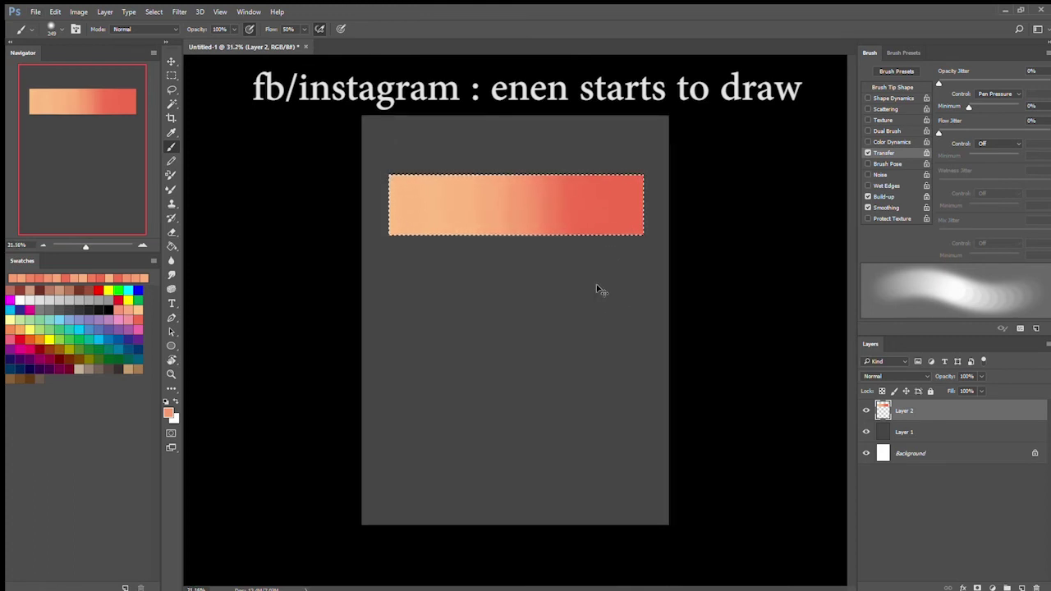
scroll(607, 295, "down", 3)
scroll(600, 291, "up", 2)
scroll(600, 290, "up", 1)
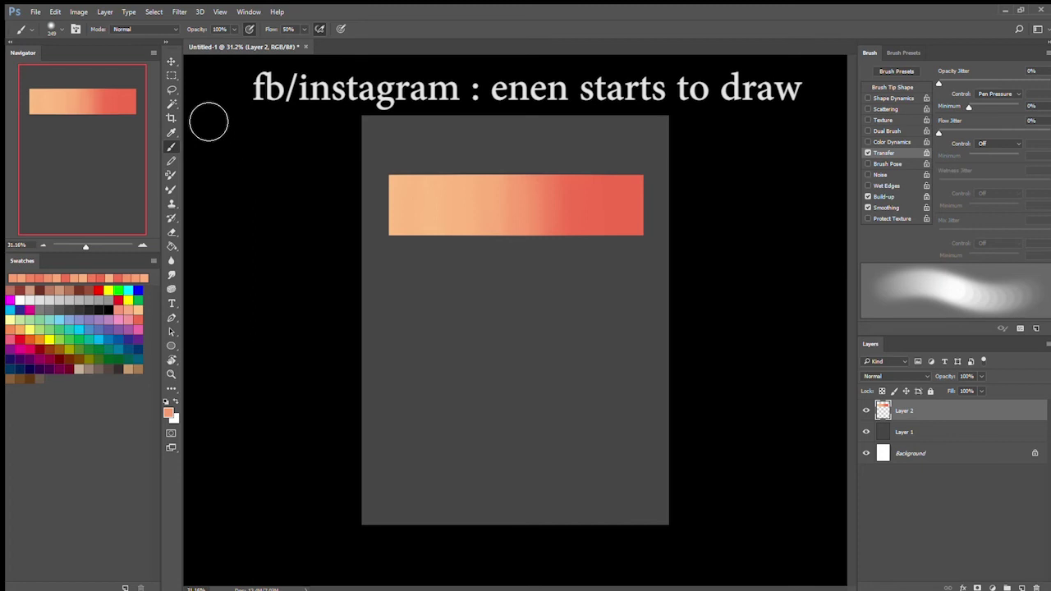
Make a large circular selection on the empty canvas below the gradient bar with the Elliptical Marquee tool.
left_click(171, 75)
key("shift+m")
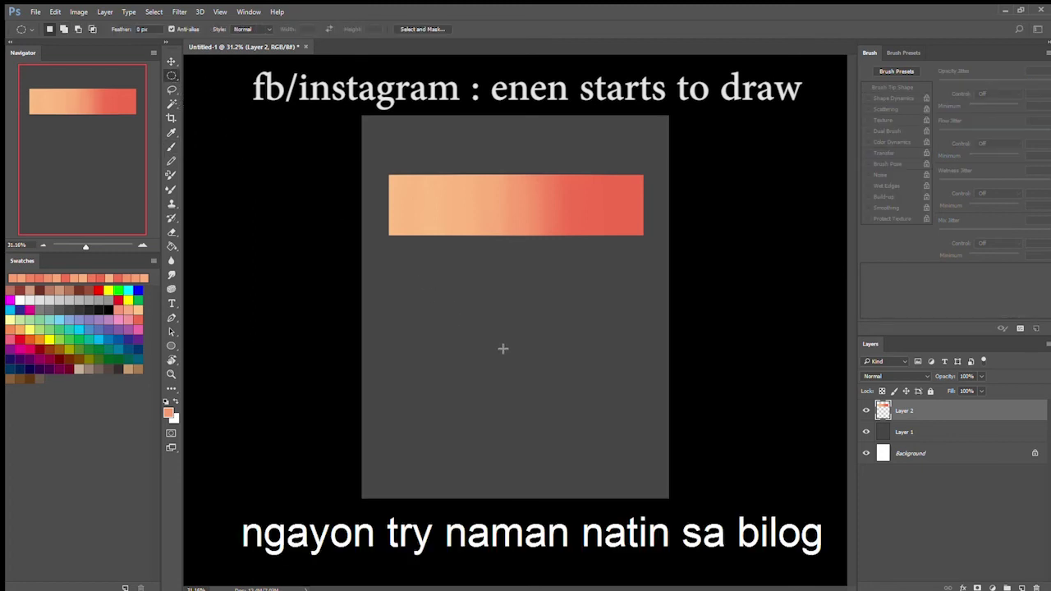
left_click_drag(505, 349, 629, 436)
Brush the light peach swatch over the left and middle of the circle, leaving a crescent unpainted along the right edge.
key("b")
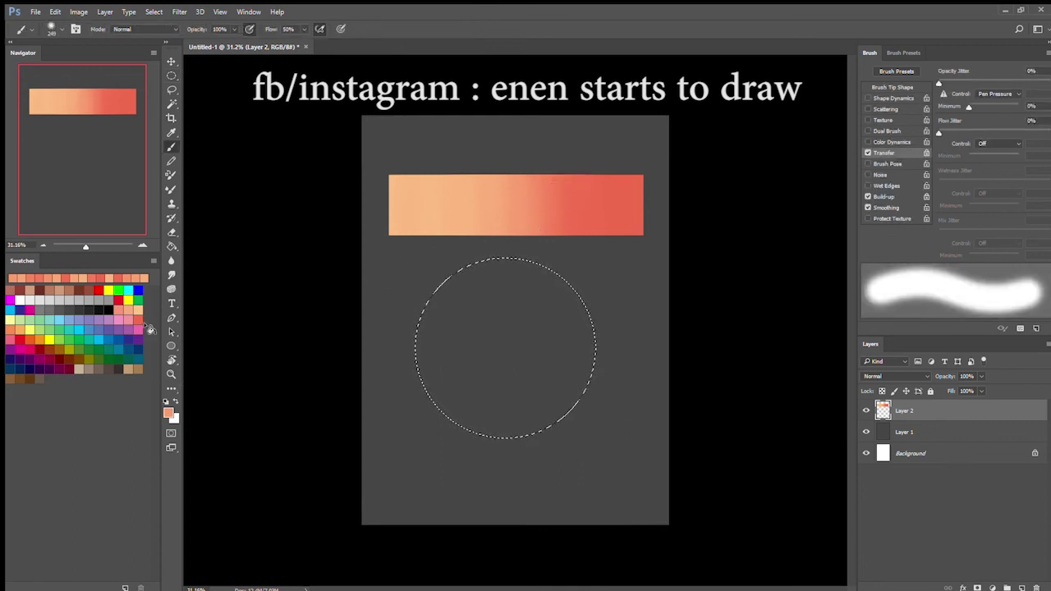
left_click(136, 311)
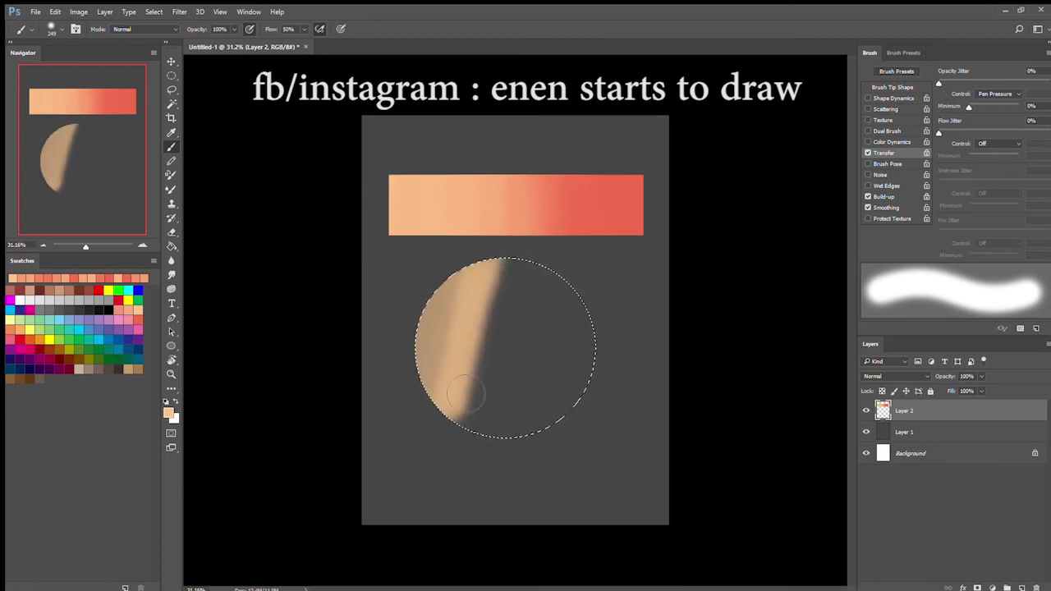
left_click_drag(462, 429, 454, 386)
mouse_move(517, 307)
left_mouse_down()
mouse_move(531, 282)
mouse_move(476, 361)
left_mouse_up()
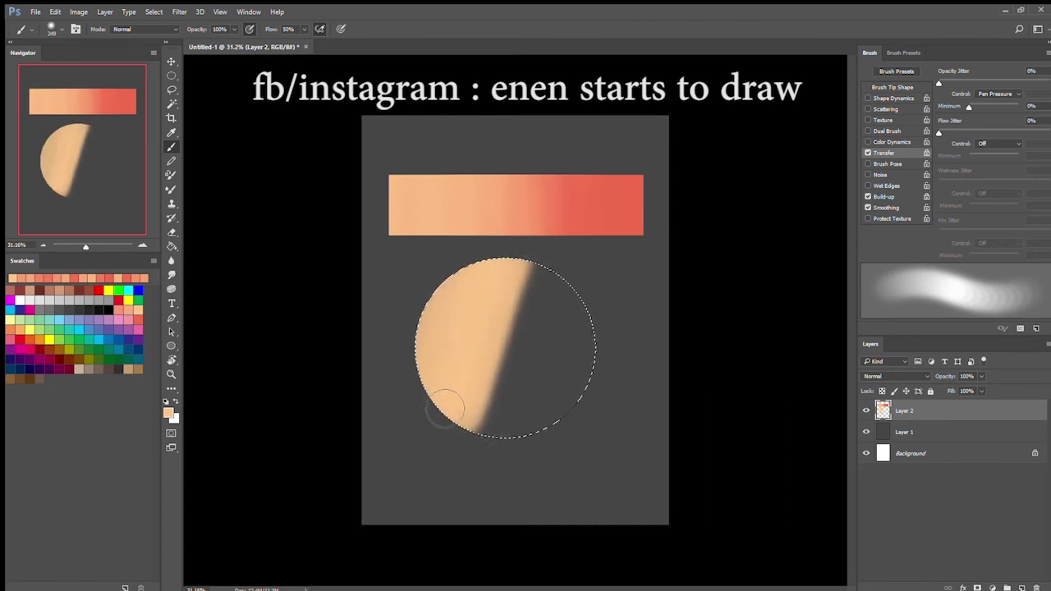
mouse_move(485, 305)
left_mouse_down()
mouse_move(504, 344)
mouse_move(534, 353)
mouse_move(543, 289)
mouse_move(559, 347)
mouse_move(544, 387)
mouse_move(567, 316)
mouse_move(473, 301)
left_mouse_up()
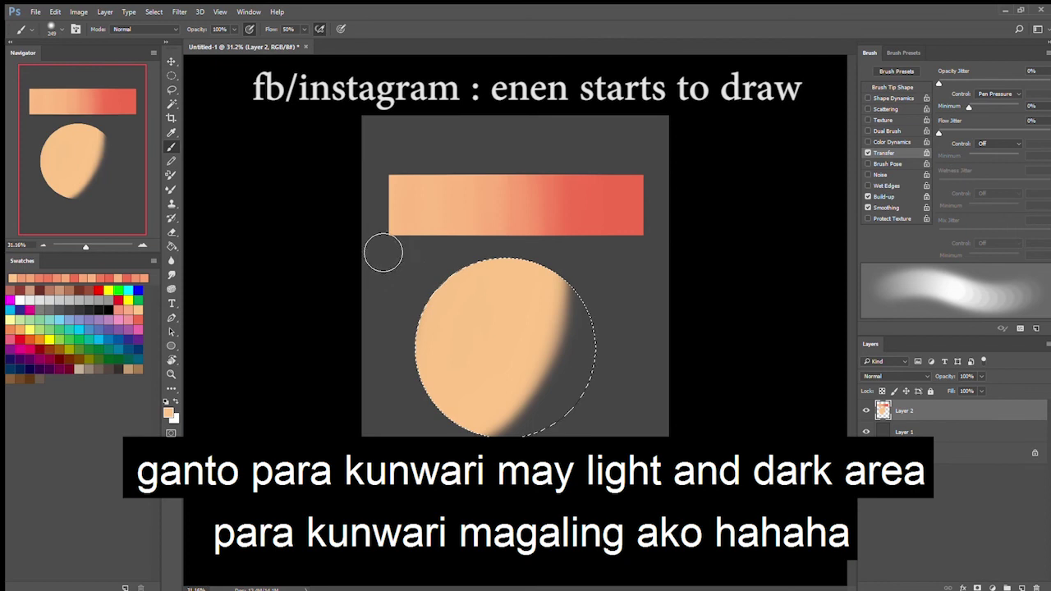
Paint the circle's right side with the red swatch, forming a diagonal curved boundary against the peach.
left_click(139, 322)
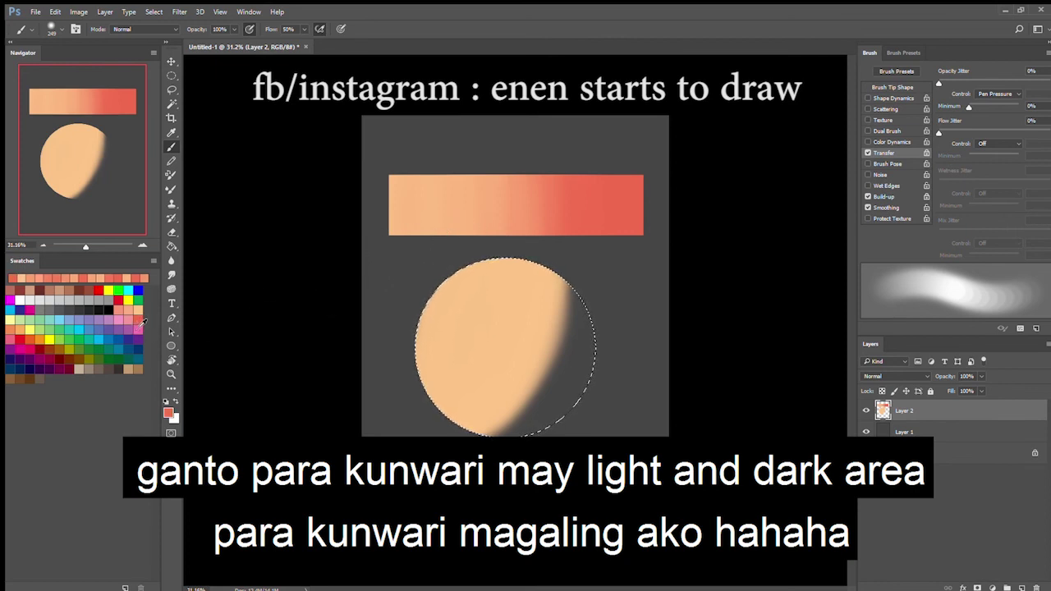
mouse_move(578, 297)
left_mouse_down()
mouse_move(599, 307)
mouse_move(579, 369)
mouse_move(559, 402)
mouse_move(596, 316)
mouse_move(511, 425)
mouse_move(548, 361)
left_mouse_up()
left_click_drag(558, 317, 490, 429)
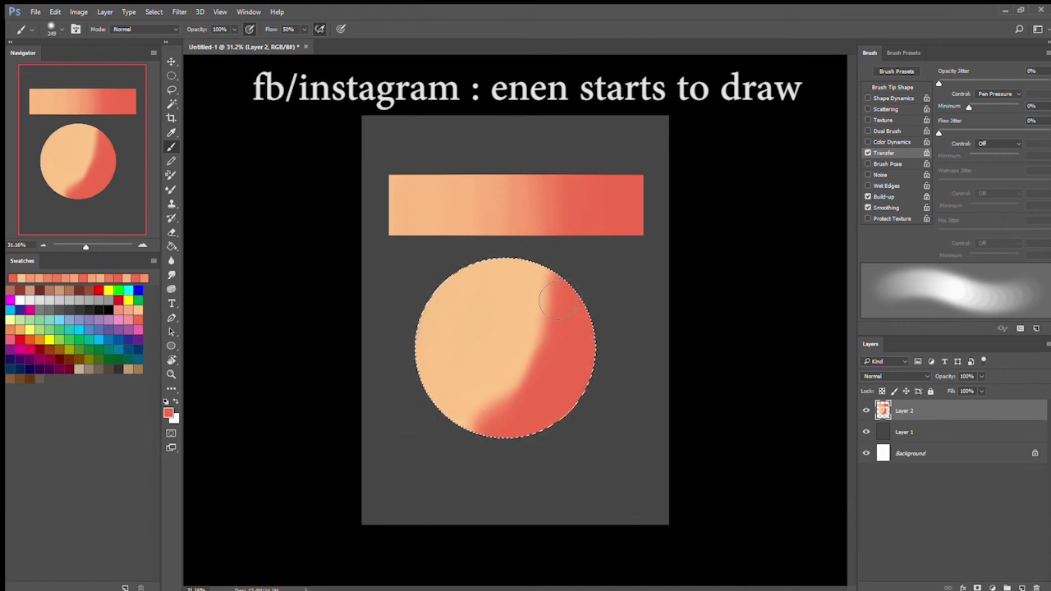
mouse_move(555, 282)
left_mouse_down()
mouse_move(536, 374)
mouse_move(486, 422)
left_mouse_up()
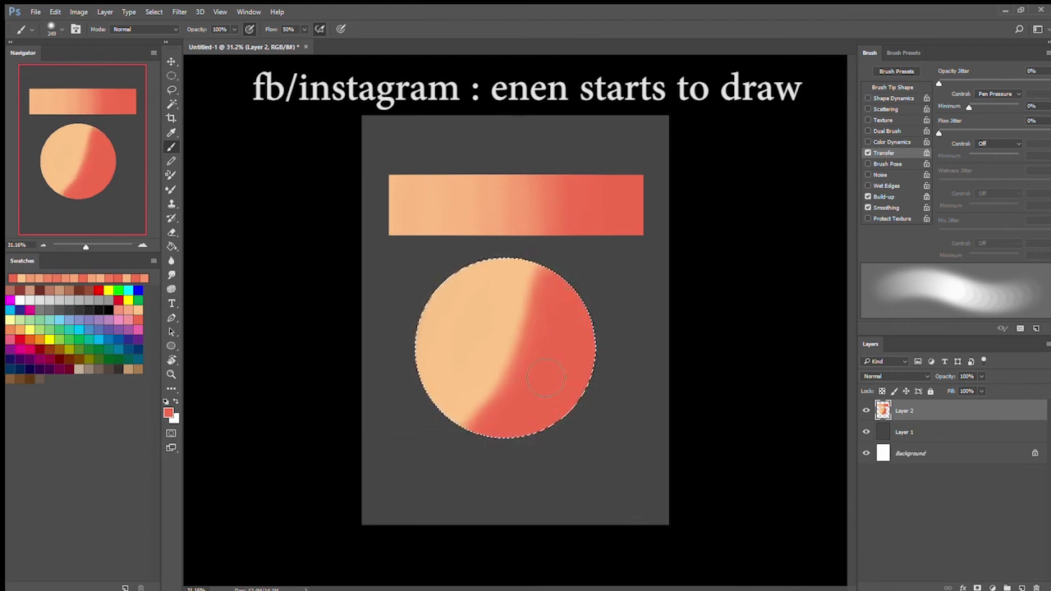
Brush sampled peach, orange and red tones along the circle's curved boundary to start blending it.
left_click(510, 303, "alt")
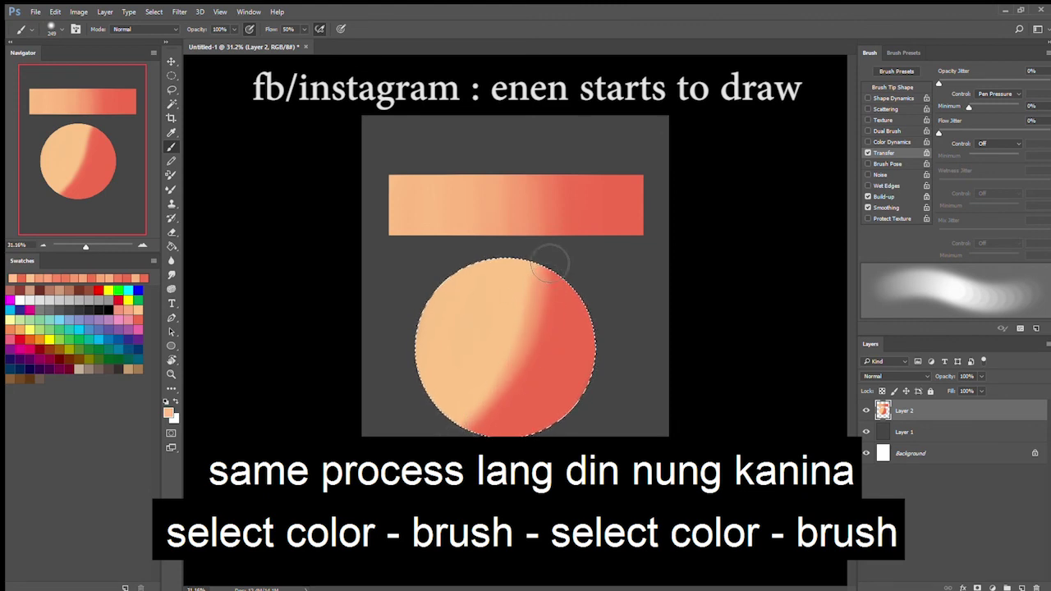
left_click(551, 318, "alt")
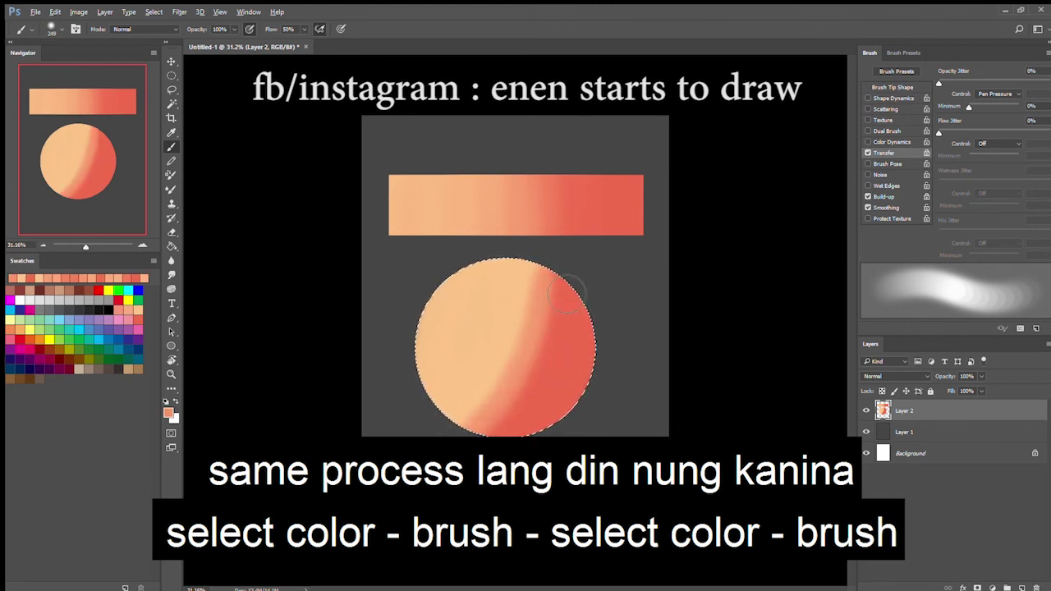
left_click_drag(523, 418, 559, 278)
left_click(568, 349, "alt")
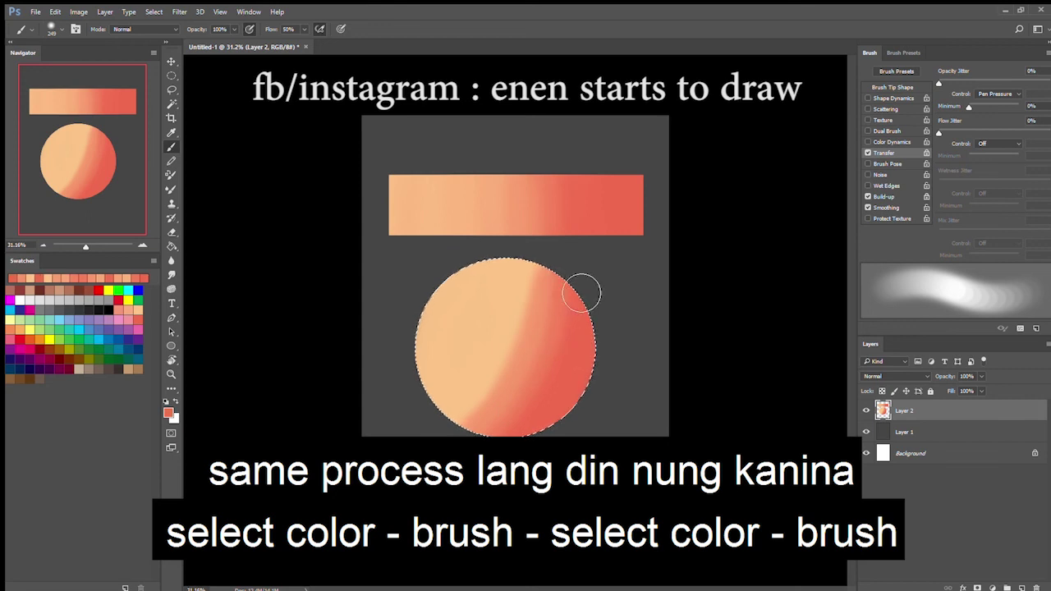
mouse_move(567, 338)
left_mouse_down()
mouse_move(548, 293)
mouse_move(464, 411)
left_mouse_up()
Widen the circle's transition toward the lower left with orange-red tones sampled beside the boundary.
left_click(530, 318, "alt")
left_click(555, 302, "alt")
mouse_move(520, 279)
left_mouse_down()
mouse_move(466, 413)
mouse_move(493, 414)
left_mouse_up()
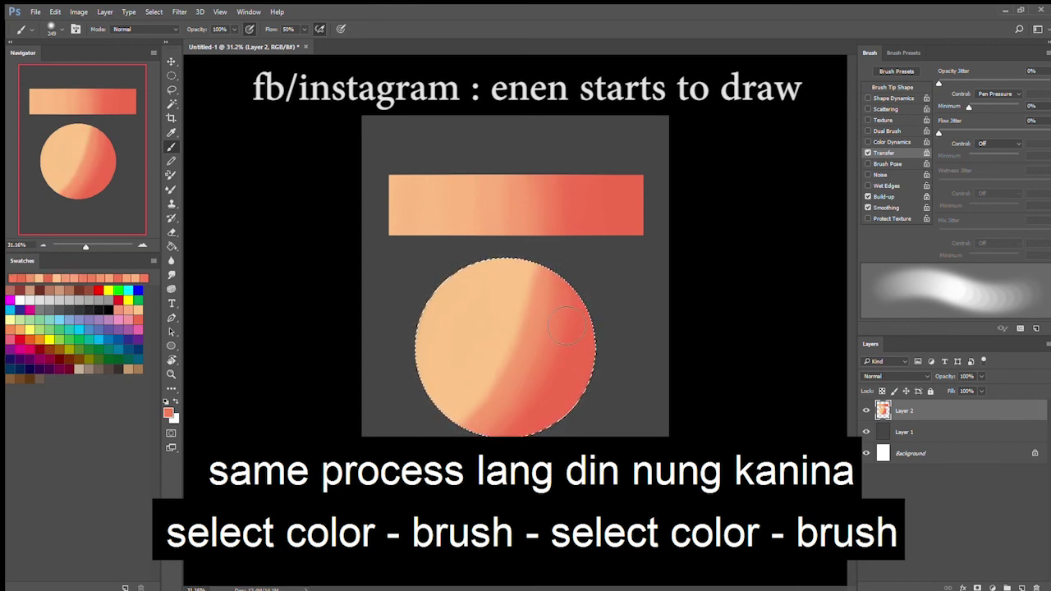
left_click(573, 345, "alt")
left_click(550, 317, "alt")
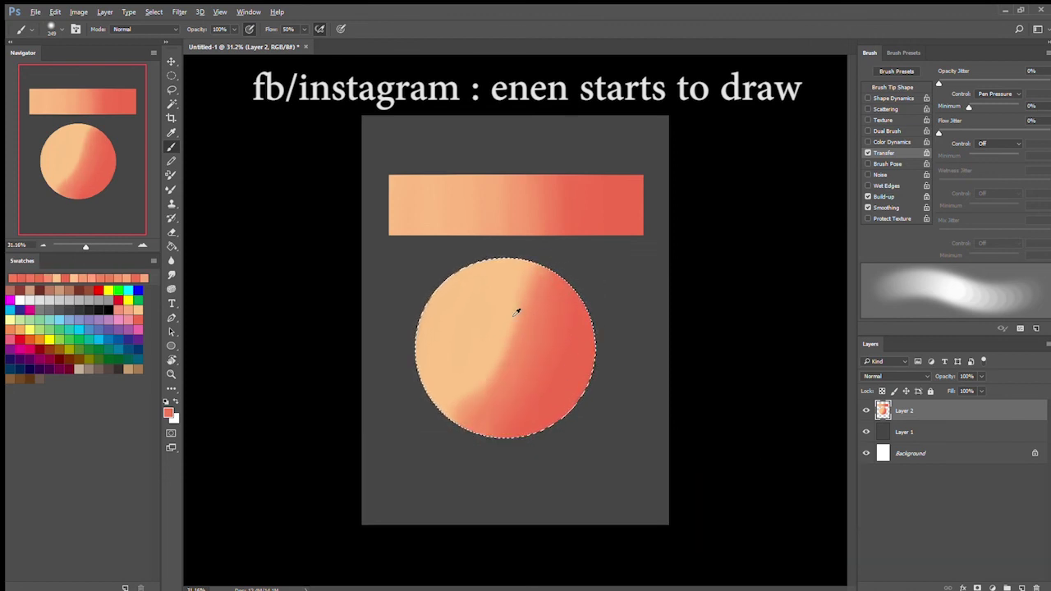
Smooth the peach side of the circle's transition with curved strokes of light and mid-orange sampled near the boundary.
left_click(518, 288, "alt")
mouse_move(523, 323)
left_mouse_down()
mouse_move(514, 380)
mouse_move(558, 318)
left_mouse_up()
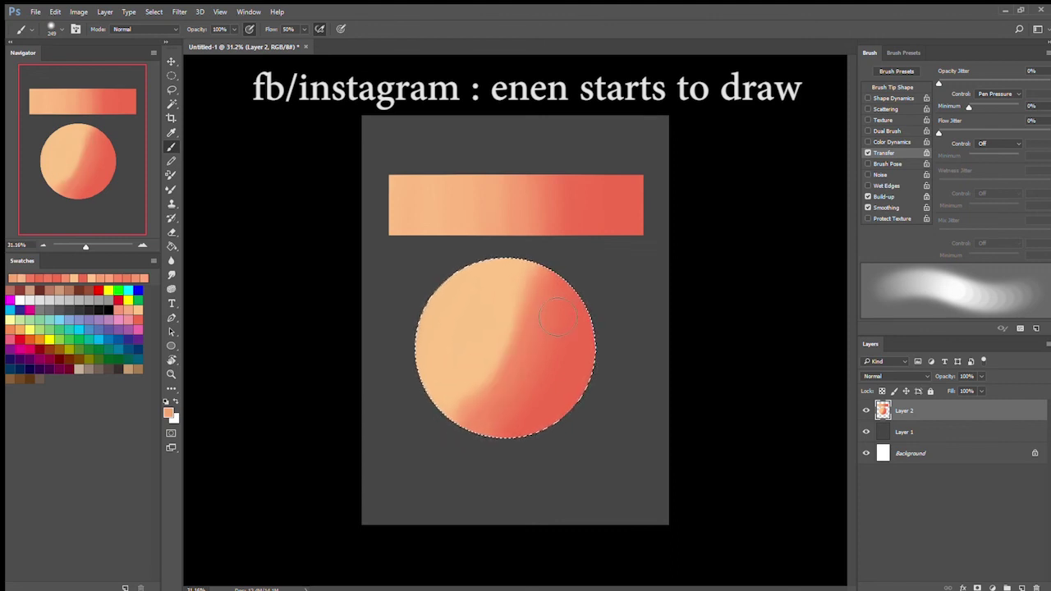
left_click(501, 325, "alt")
mouse_move(528, 283)
left_mouse_down()
mouse_move(538, 321)
mouse_move(456, 431)
mouse_move(525, 342)
mouse_move(548, 249)
mouse_move(552, 305)
mouse_move(486, 410)
left_mouse_up()
left_click(529, 315, "alt")
left_click_drag(548, 336, 513, 386)
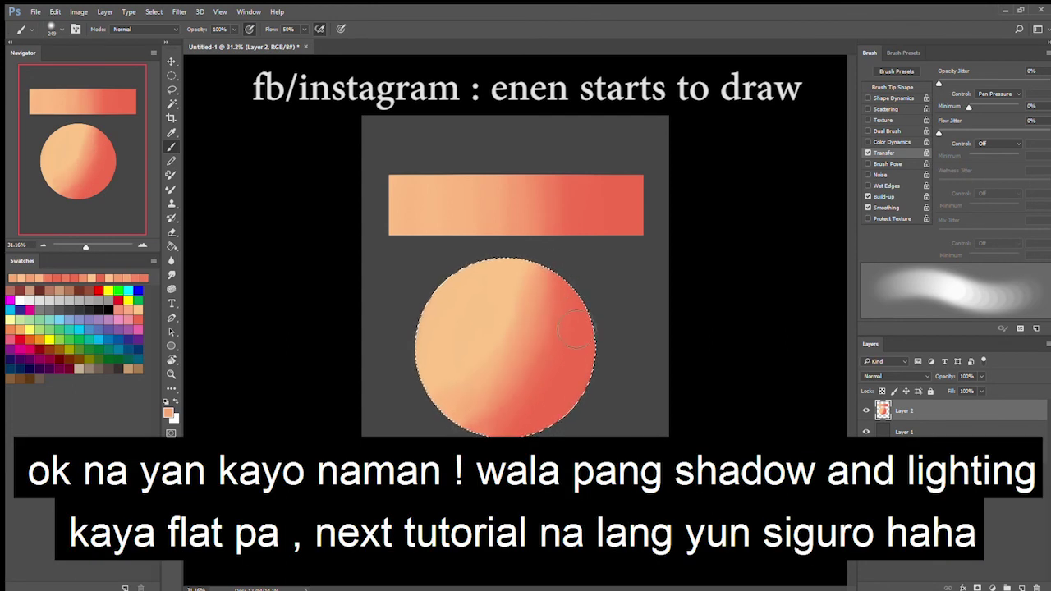
Extend sampled red and orange tones diagonally toward the circle's lower left to finish the blend, and deselect the circle.
left_click(566, 311, "alt")
mouse_move(575, 300)
left_mouse_down()
mouse_move(565, 347)
mouse_move(493, 432)
left_mouse_up()
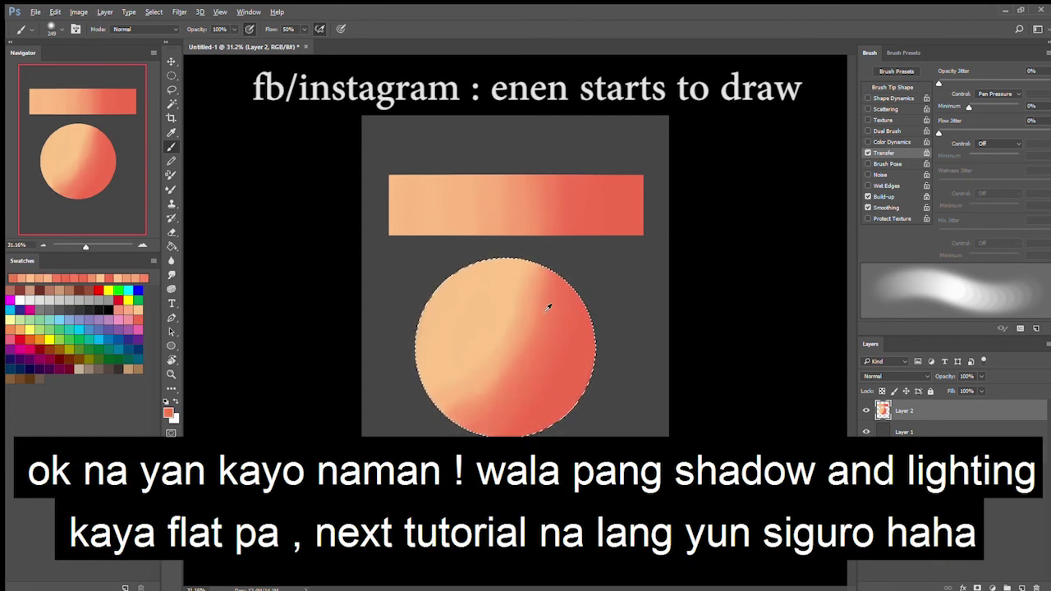
mouse_move(530, 317)
left_mouse_down()
mouse_move(504, 382)
mouse_move(456, 418)
left_mouse_up()
left_click(526, 347, "alt")
mouse_move(526, 309)
left_mouse_down()
mouse_move(496, 358)
mouse_move(436, 416)
left_mouse_up()
left_click(520, 308, "alt")
mouse_move(542, 272)
left_mouse_down()
mouse_move(497, 352)
mouse_move(435, 397)
left_mouse_up()
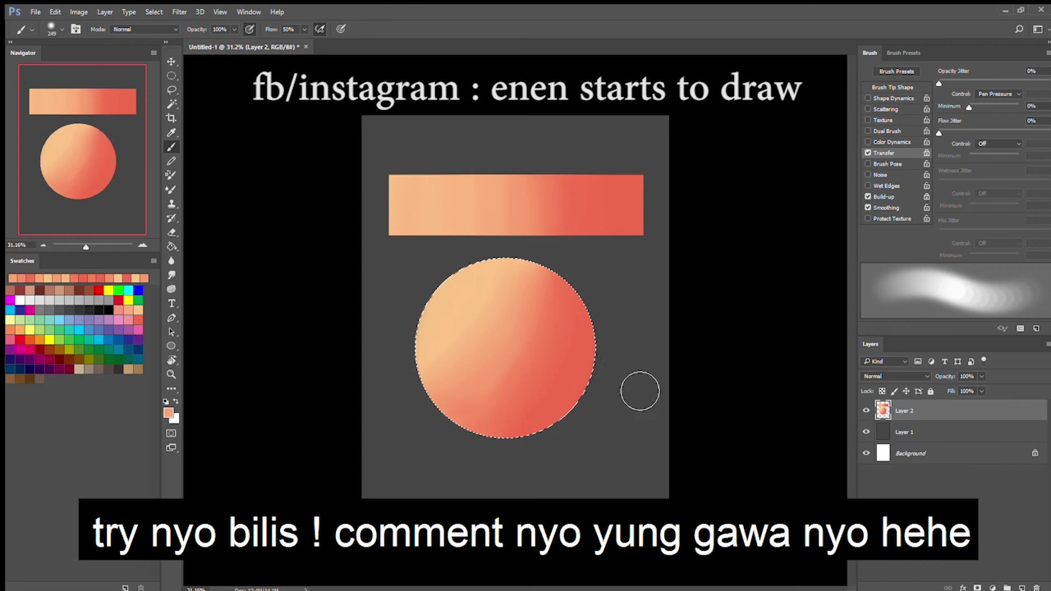
key("ctrl+d")
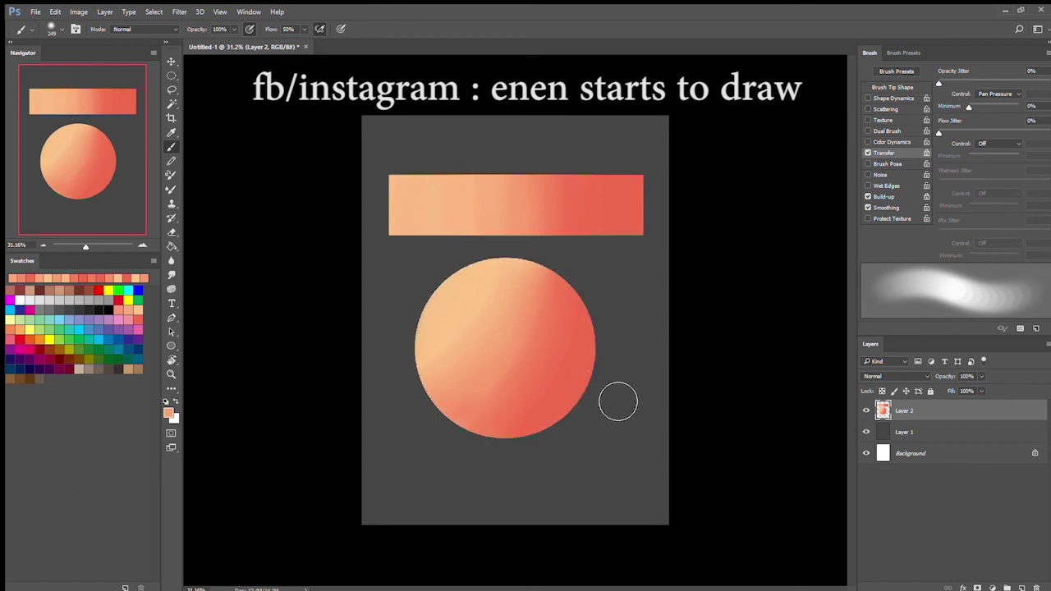